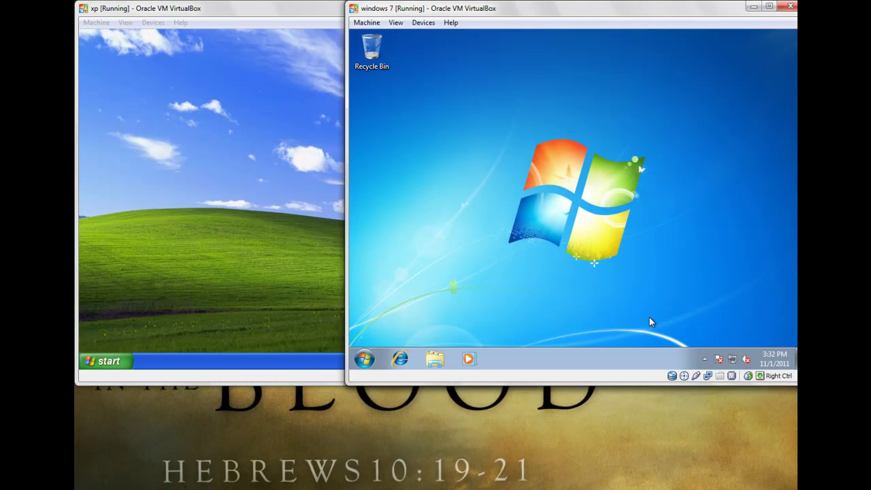
Step: Bring the Server 2008 VM window in front of the XP and Windows 7 windows
left_click(395, 469)
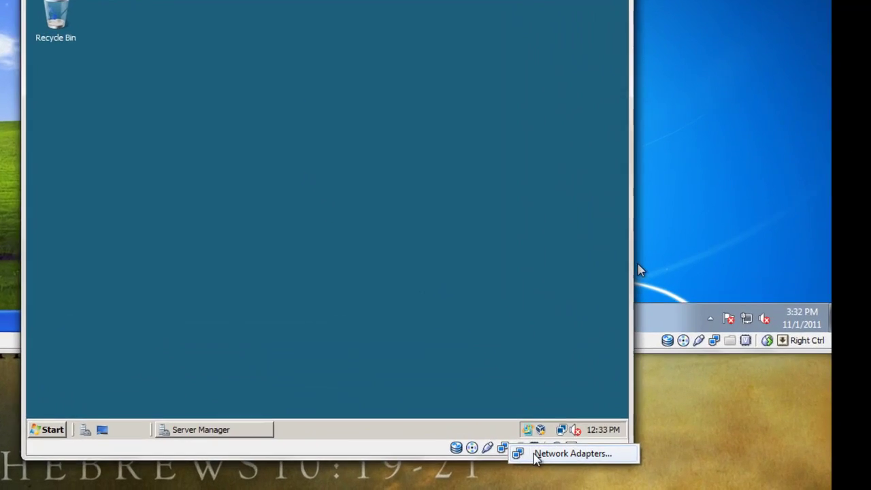
Step: Keep the Server 2008 network adapter attached to Internal Network (intnet) and save
left_click(520, 451)
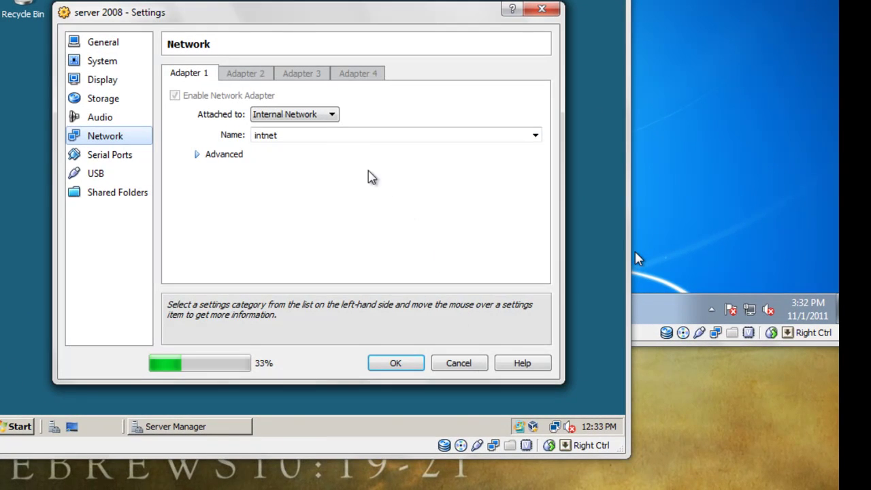
left_click(315, 117)
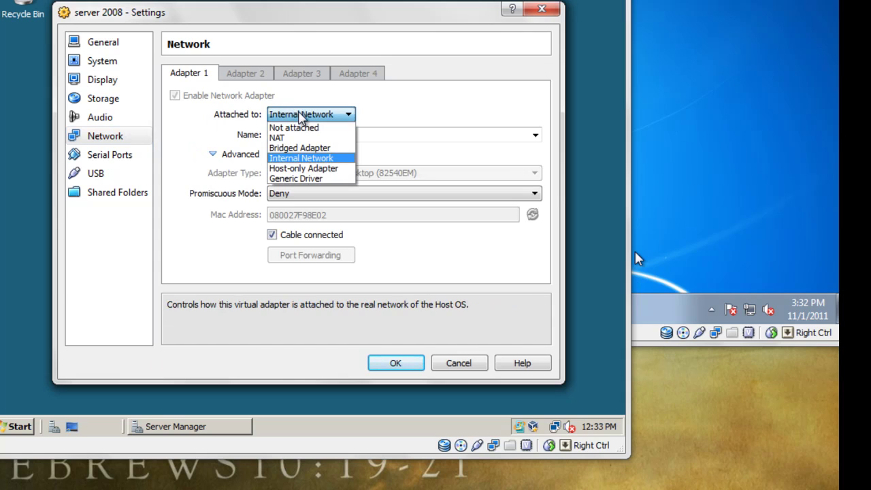
left_click(309, 159)
left_click(389, 364)
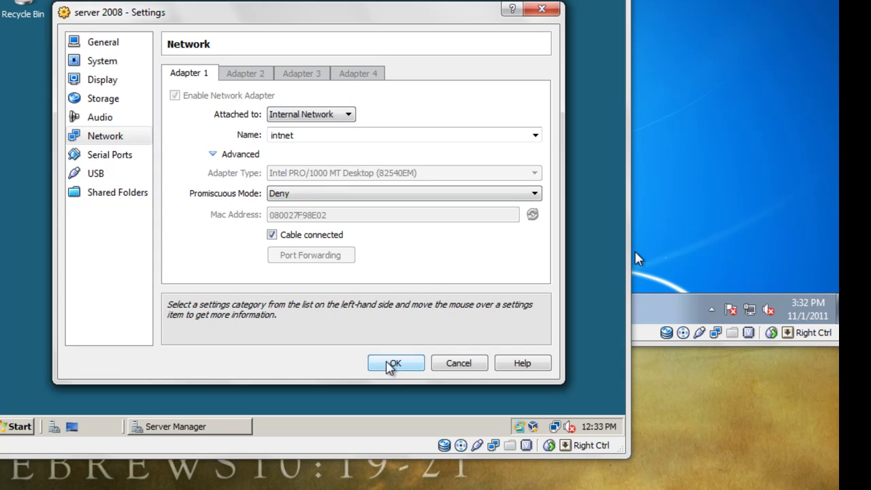
Step: Switch the Windows 7 adapter from NAT to Internal Network and save
left_click(749, 306)
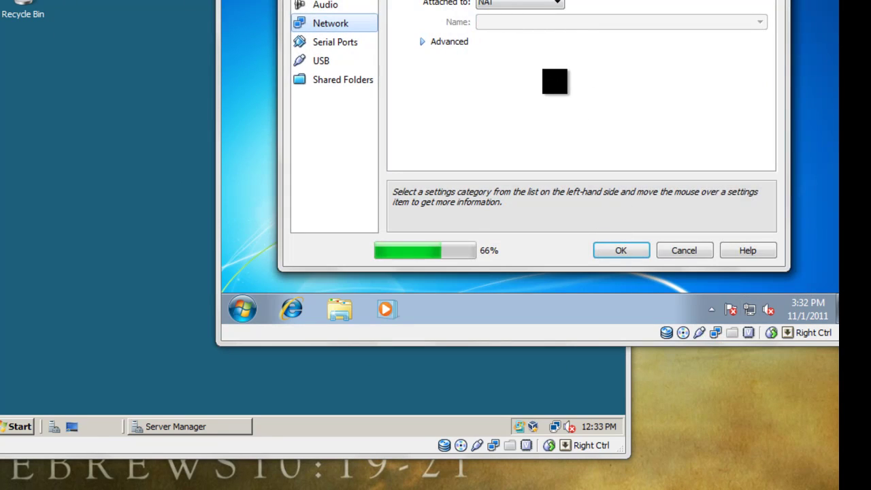
left_click(570, 5)
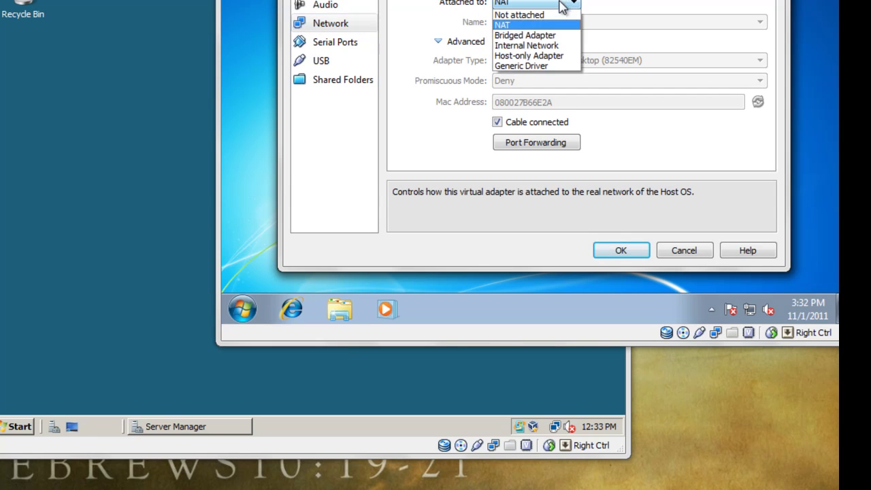
left_click(552, 43)
left_click(619, 250)
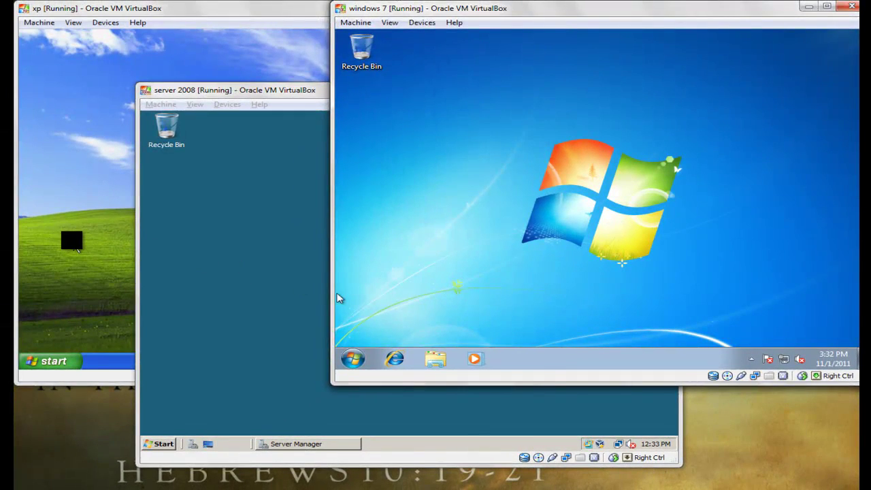
Step: Cycle through the Server 2008, Windows 7 and XP windows, leaving XP in front
left_click(129, 272)
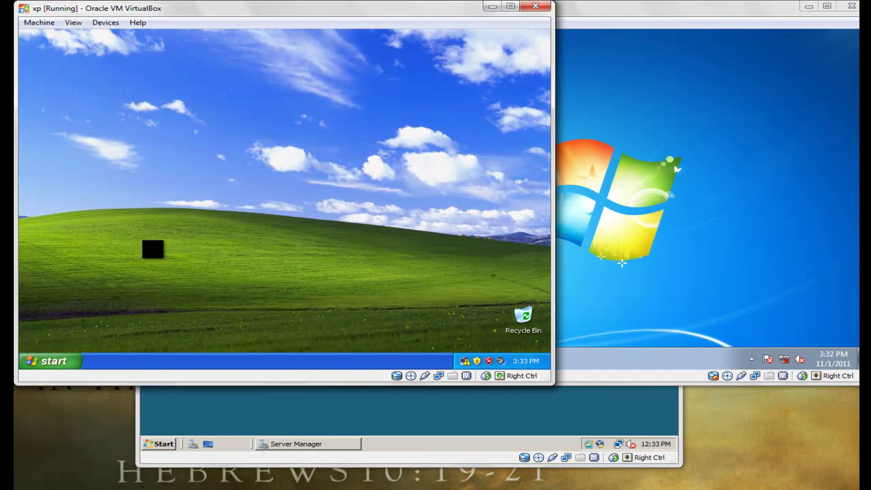
left_click(400, 421)
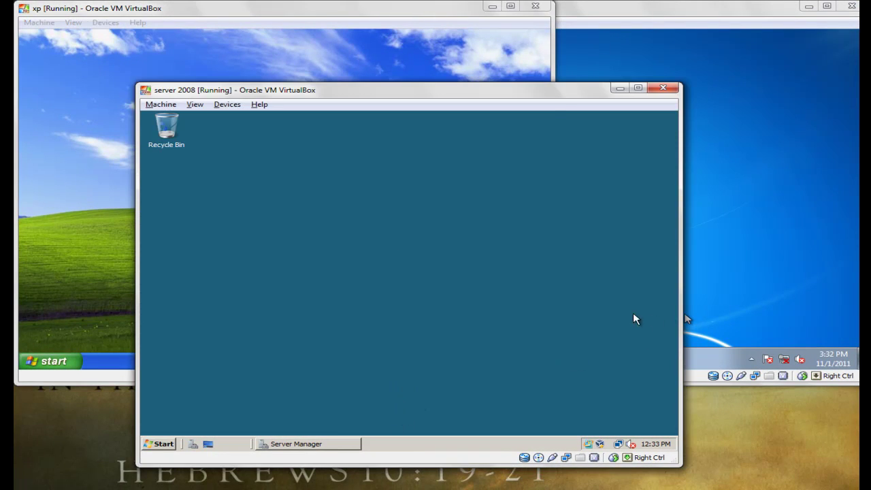
left_click(516, 162)
left_click(586, 157)
left_click(714, 273)
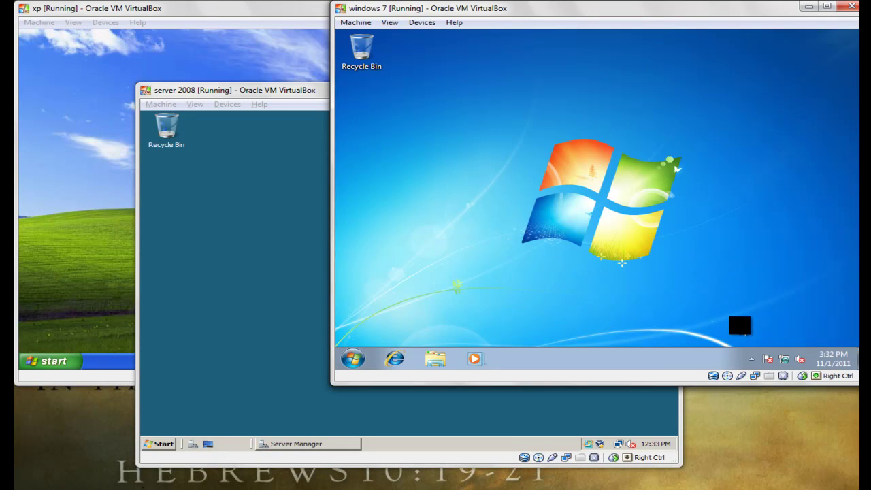
left_click(51, 266)
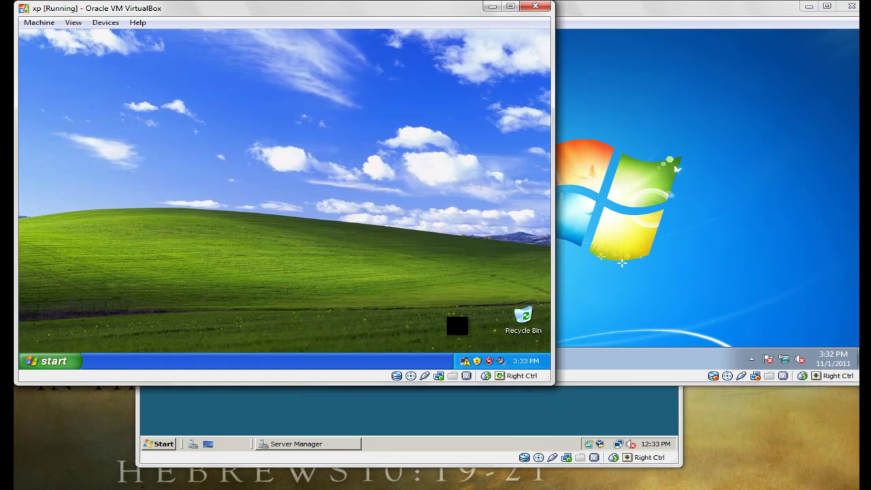
Step: On XP, open the Local Area Connection properties from Network Connections
right_click(463, 361)
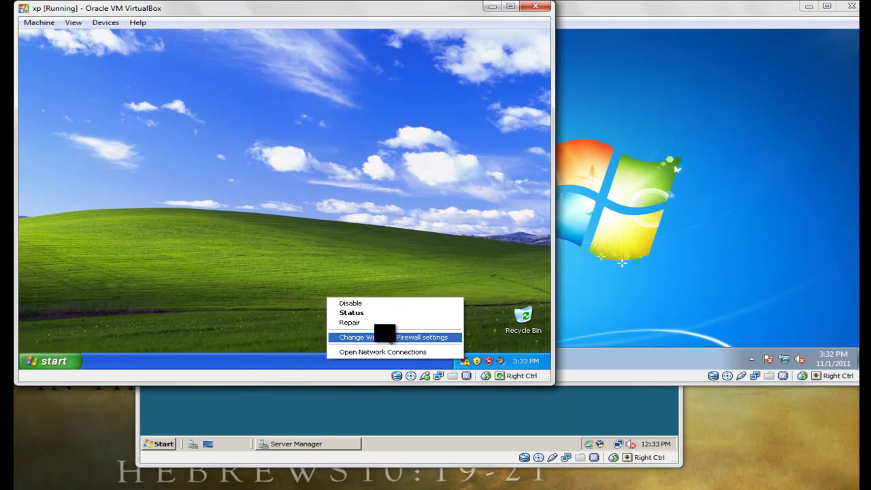
left_click(463, 361)
right_click(462, 361)
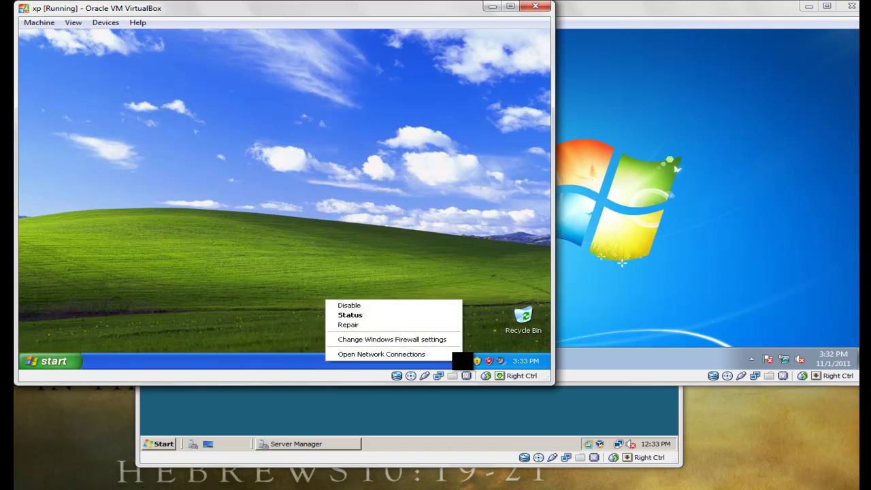
left_click(444, 354)
left_click(284, 205)
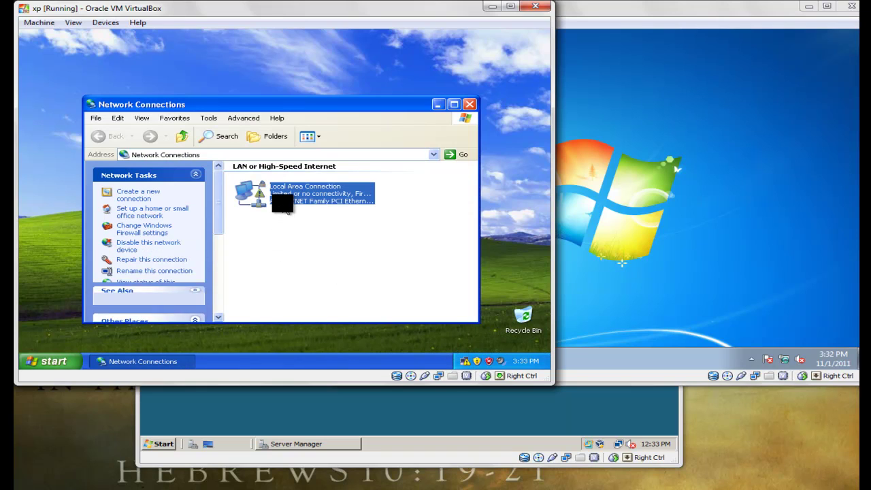
right_click(287, 210)
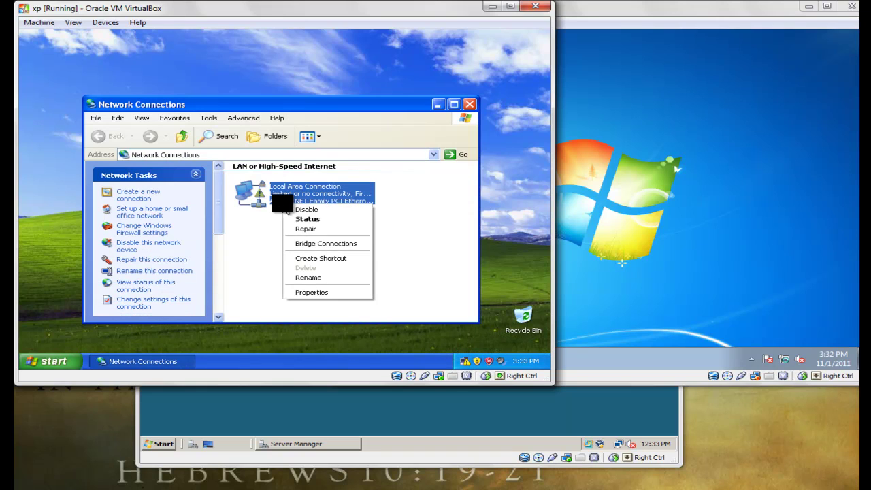
left_click(348, 294)
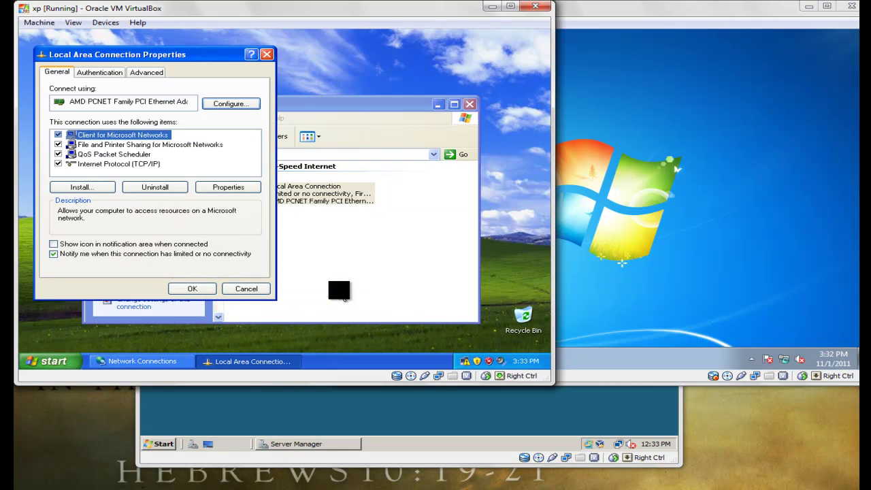
Step: Set XP's TCP/IP to static IP 192.168.1.2 with subnet mask 255.255.255.0
left_click(119, 163)
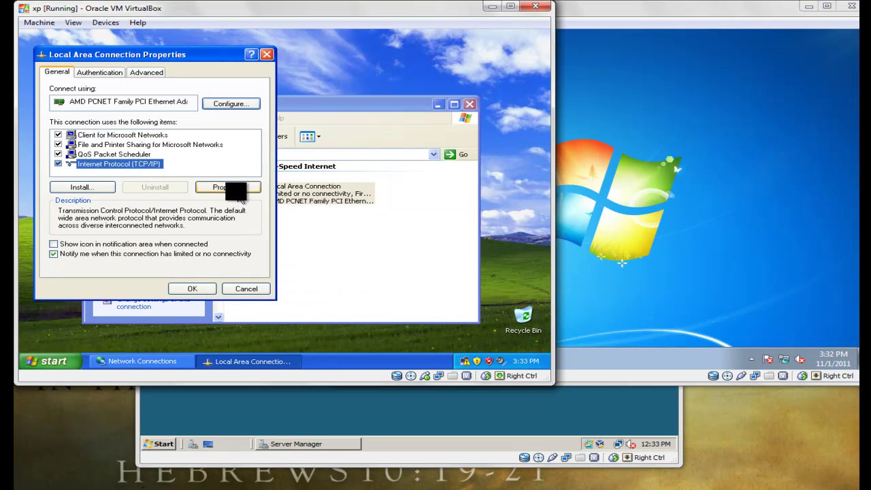
left_click(235, 189)
left_click(115, 177)
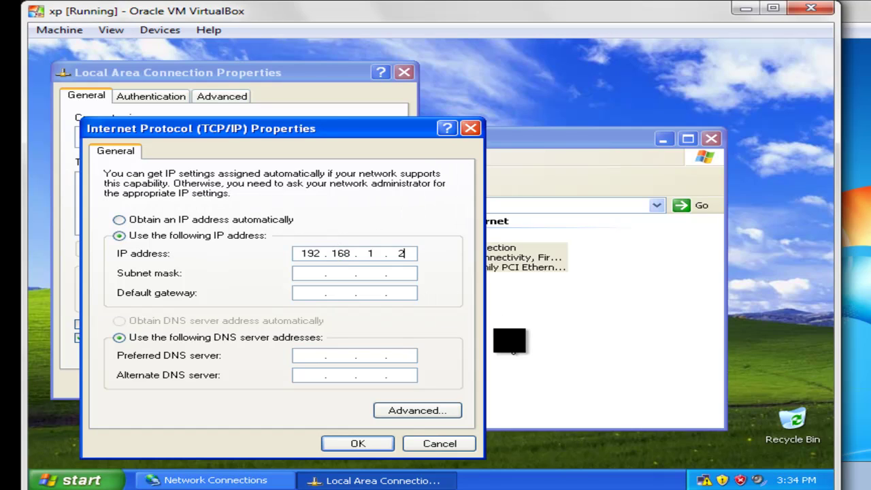
type("2")
left_click(315, 273)
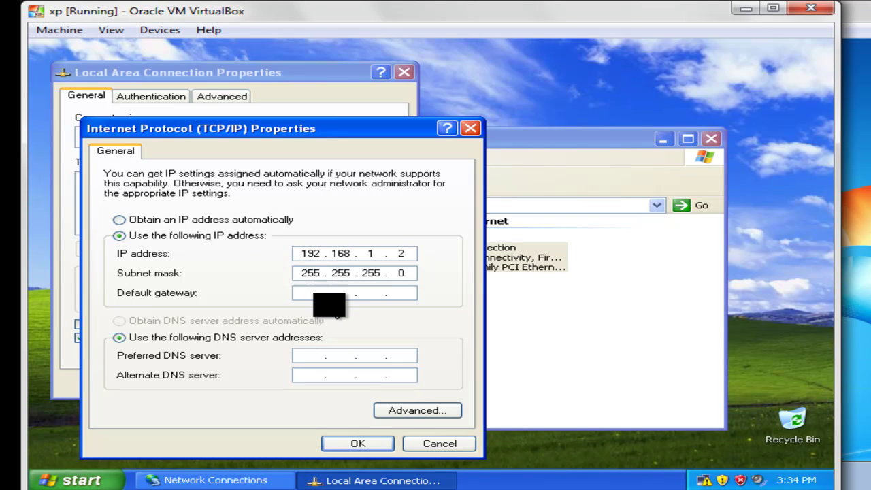
left_click(309, 292)
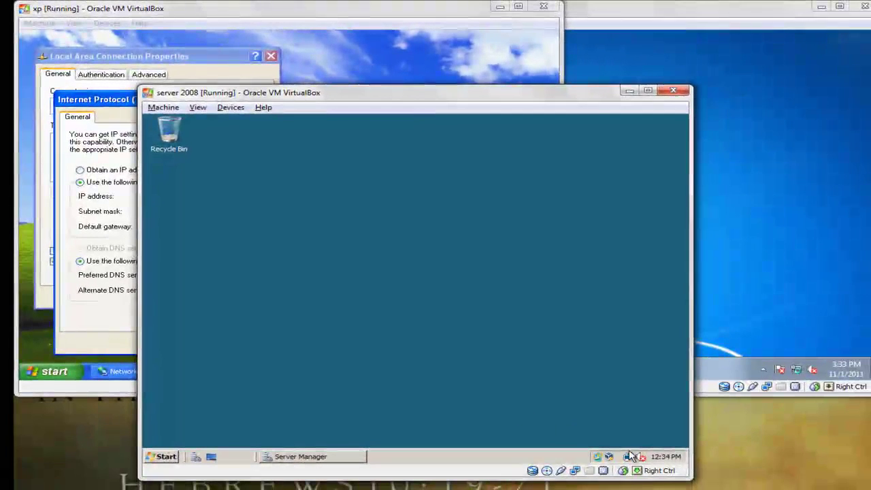
Step: On Server 2008, open the Local Area Connection properties via Network and Sharing Center
right_click(629, 456)
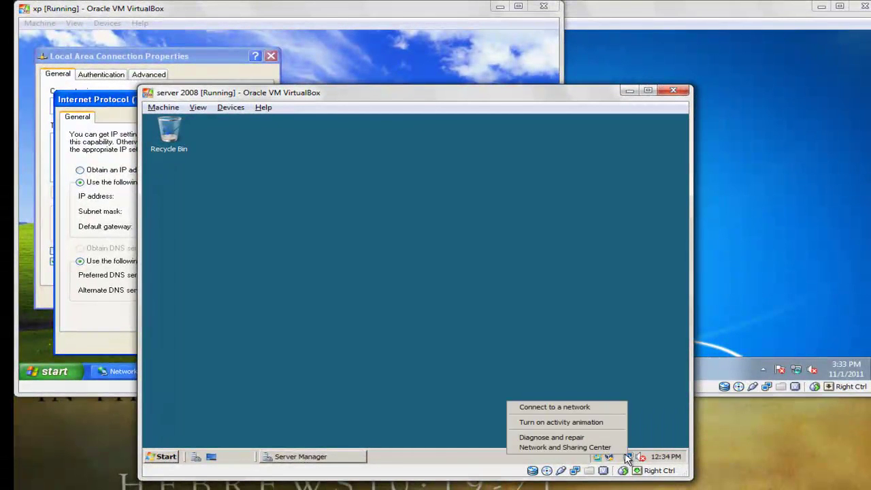
left_click(610, 448)
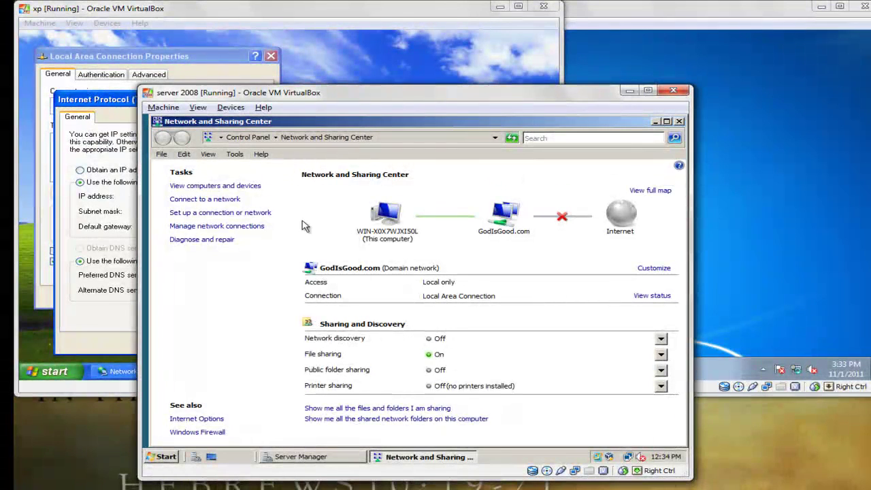
left_click(219, 227)
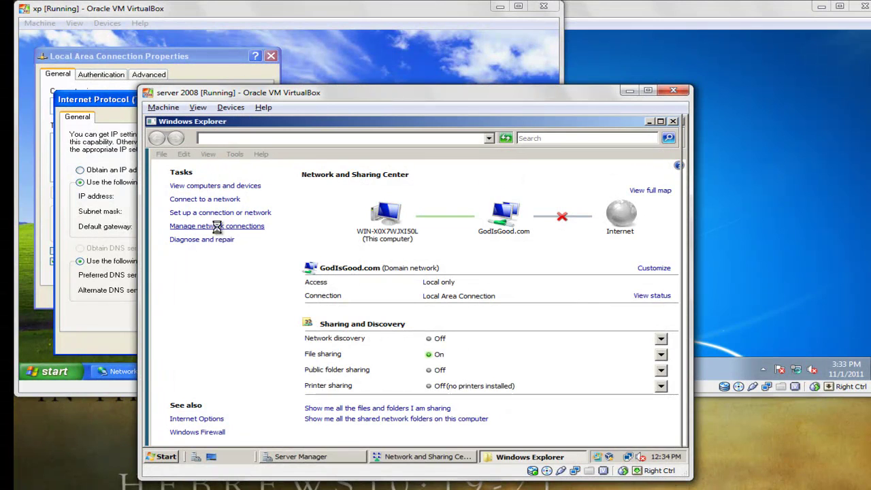
left_click(216, 227)
right_click(215, 227)
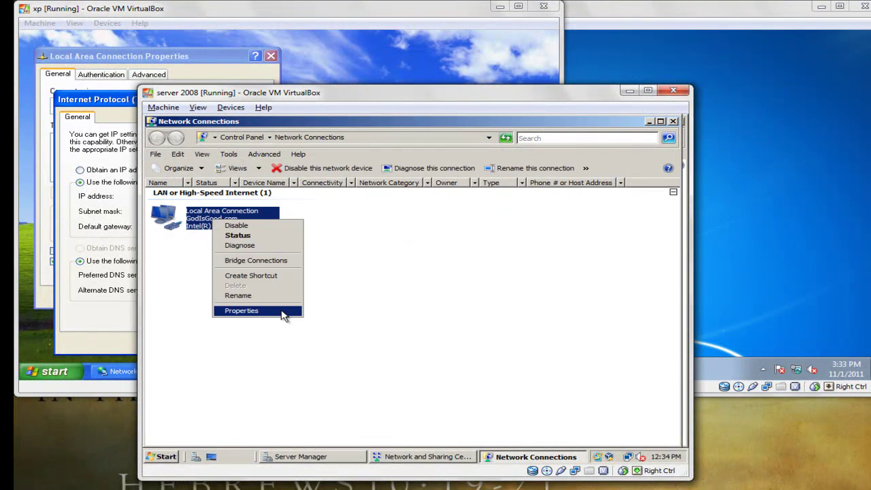
left_click(282, 310)
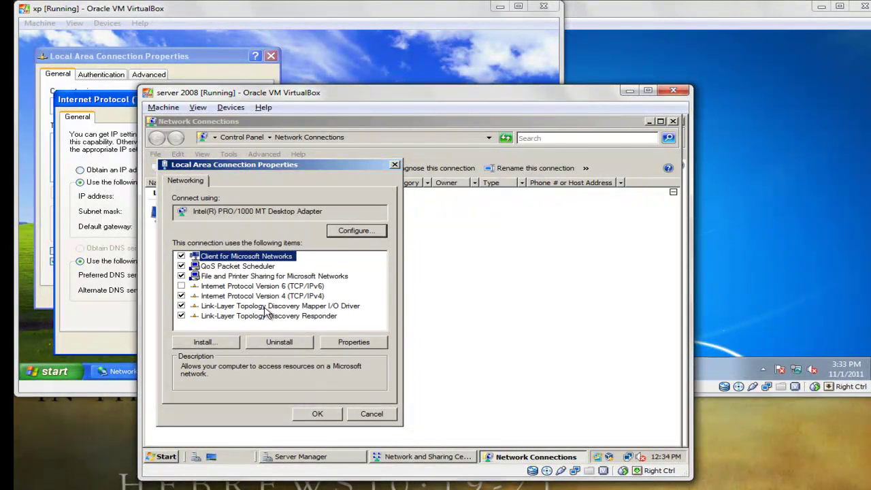
Step: Read the server's IPv4 address 192.168.1.1 and enter it as XP's default gateway
left_click(263, 299)
left_click(344, 340)
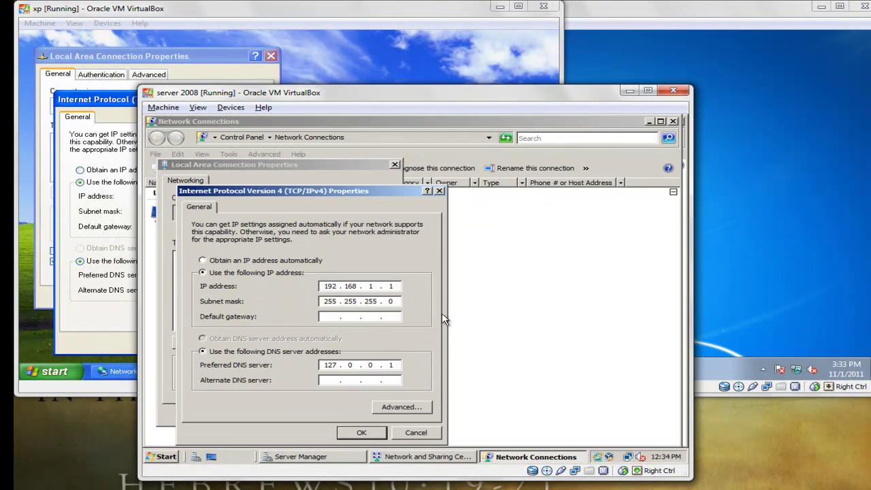
left_click(95, 303)
left_click(212, 227)
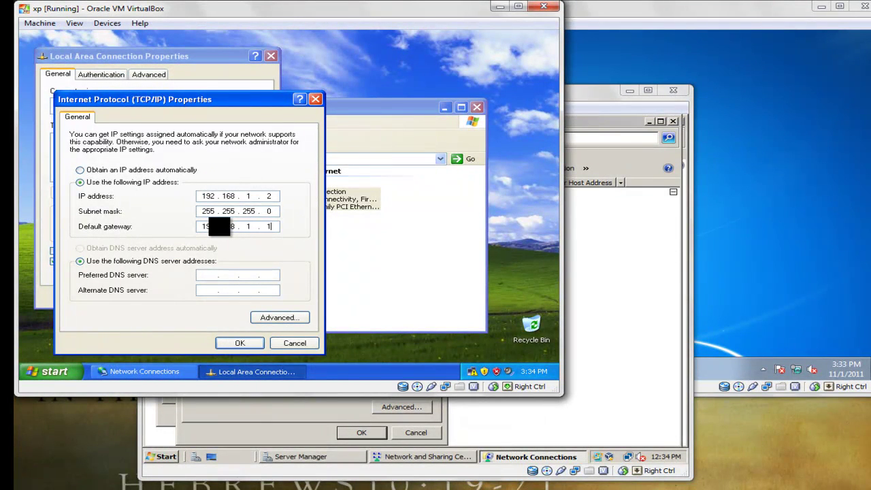
Step: Set XP's preferred DNS server to 192.168.1.1 and save the TCP/IP settings
left_click(202, 275)
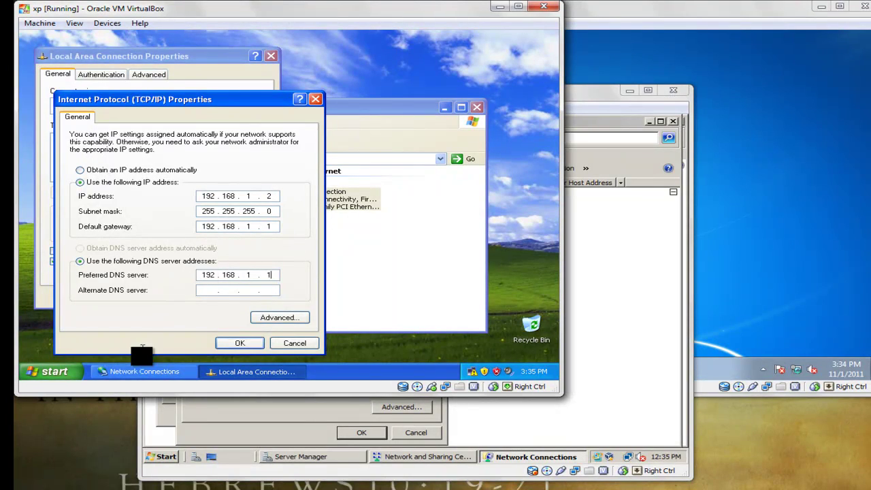
left_click(240, 343)
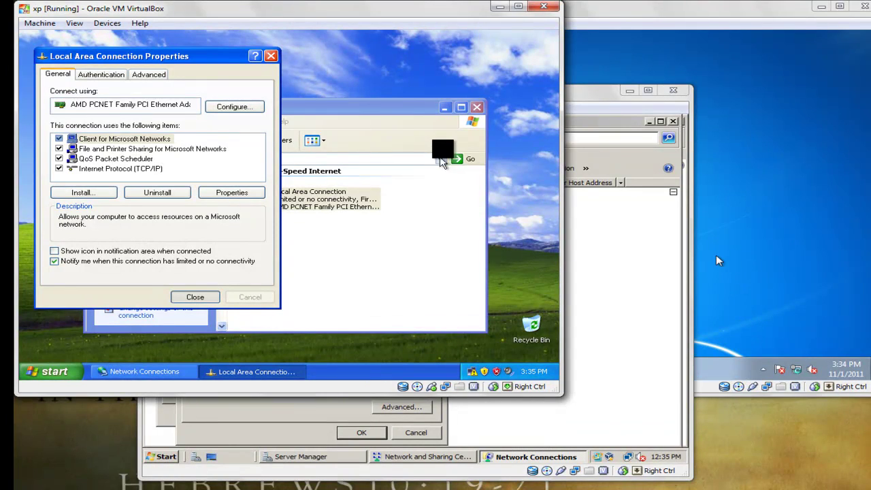
left_click(712, 225)
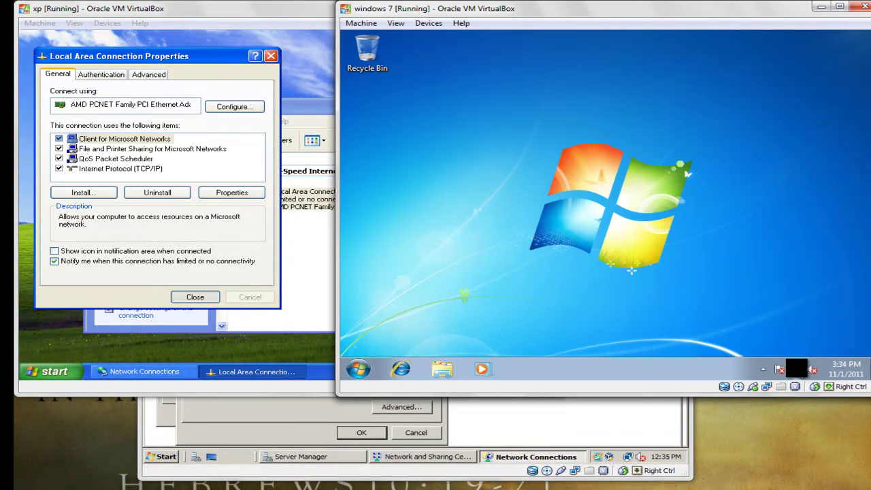
Step: On Windows 7, open the Local Area Connection properties and disable IPv6
right_click(796, 369)
left_click(778, 359)
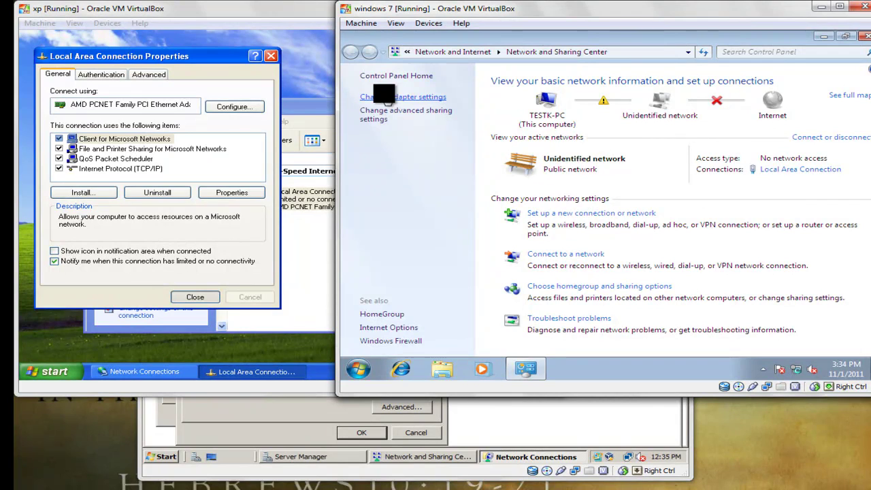
left_click(385, 96)
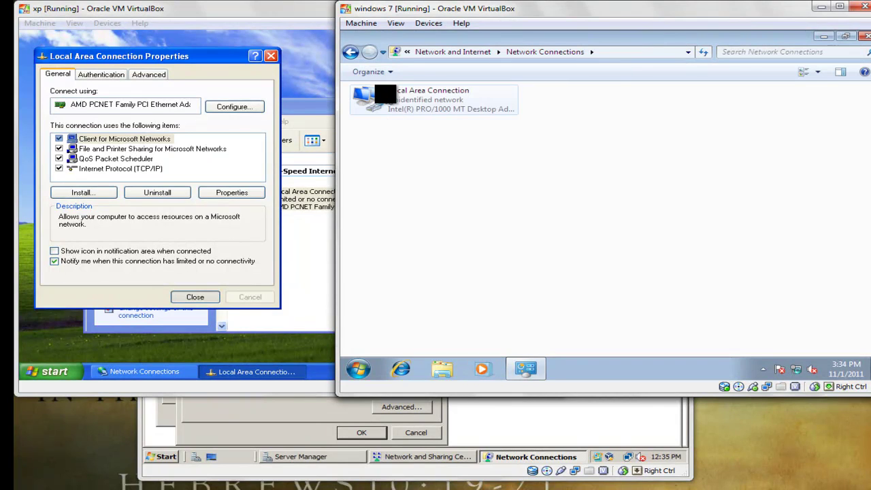
right_click(383, 93)
left_click(408, 204)
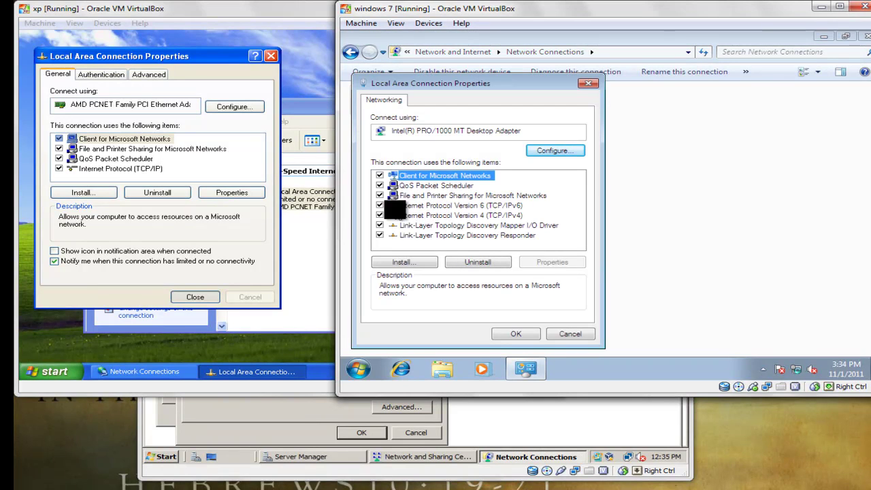
left_click(380, 205)
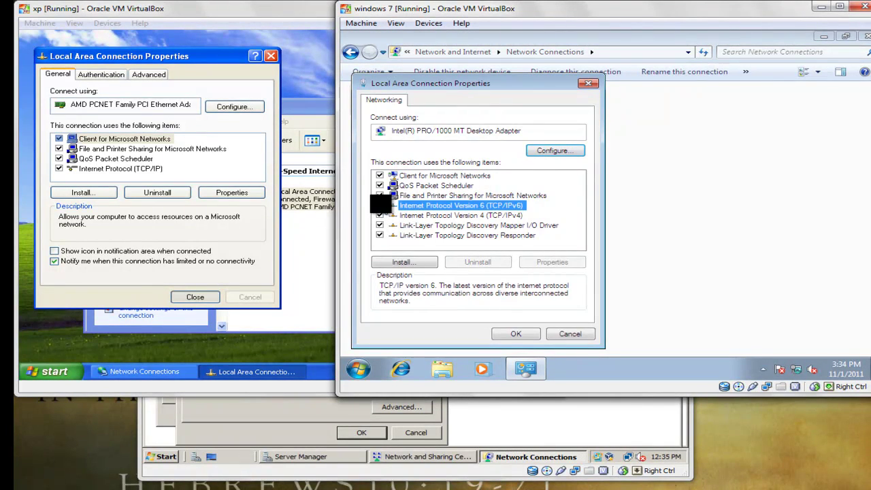
Step: Give Windows 7 IPv4 address 192.168.1.3, mask 255.255.255.0, gateway and DNS 192.168.1.1
left_click(436, 215)
left_click(556, 263)
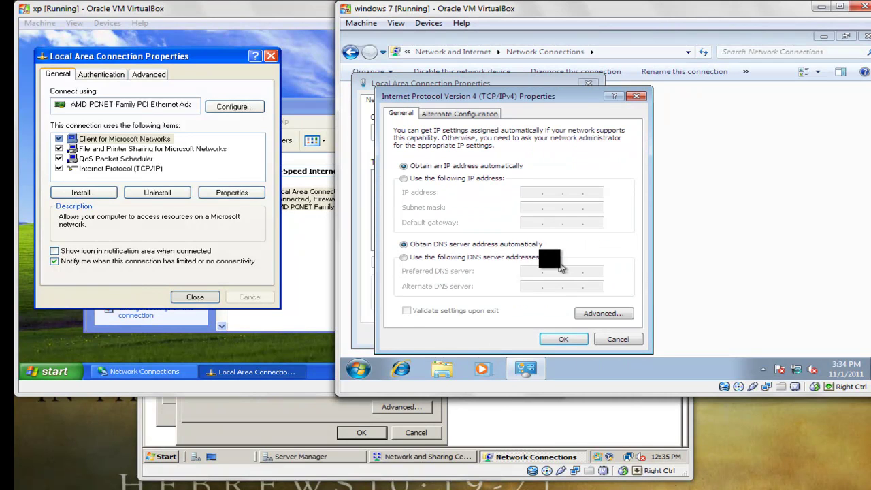
left_click(439, 178)
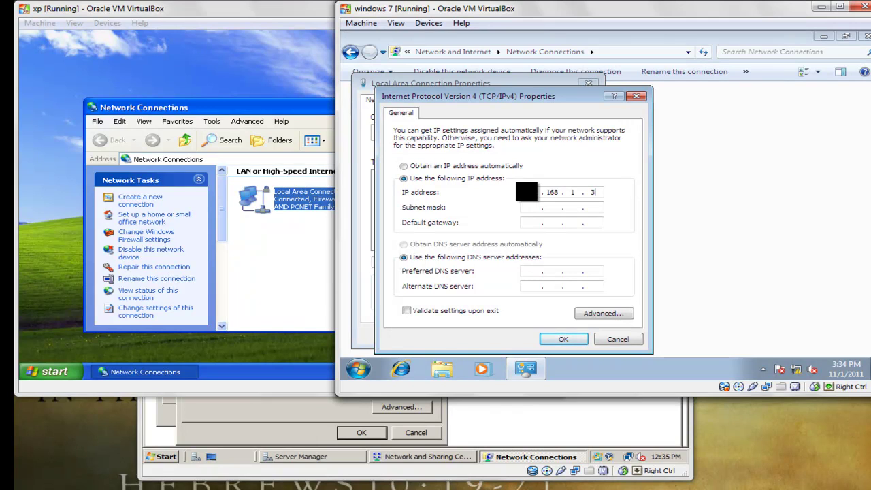
key("Tab")
key("Tab")
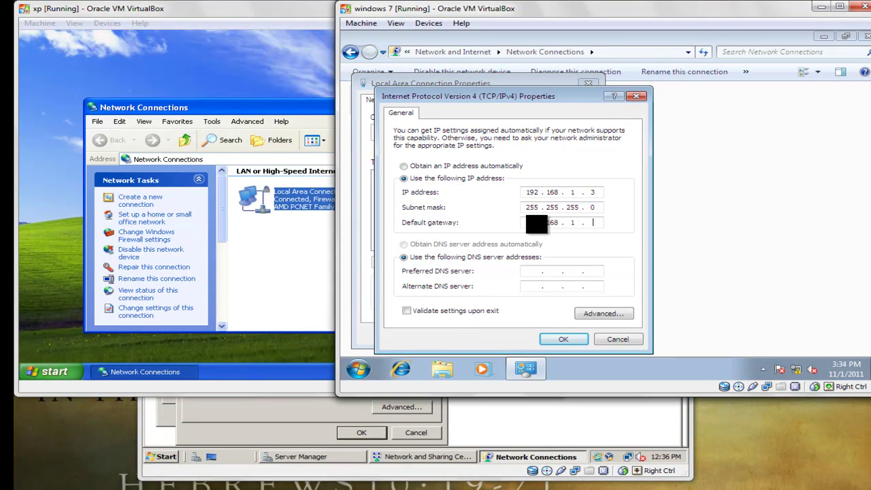
left_click(536, 272)
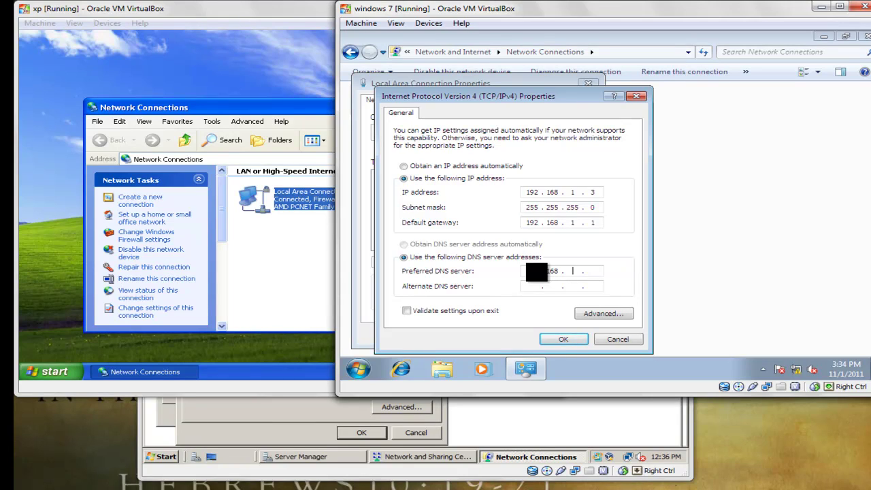
left_click(564, 339)
left_click(515, 334)
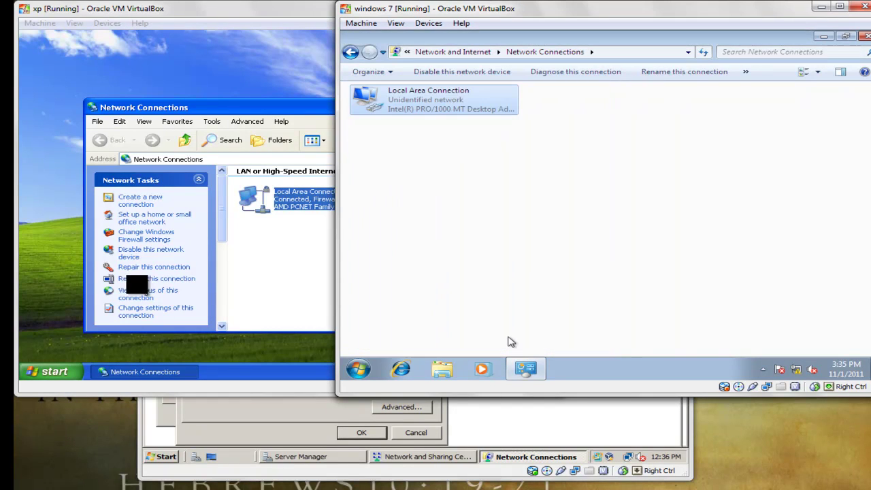
Step: Close XP's Network Connections window and set the Windows 7 network location to Home
left_click(271, 289)
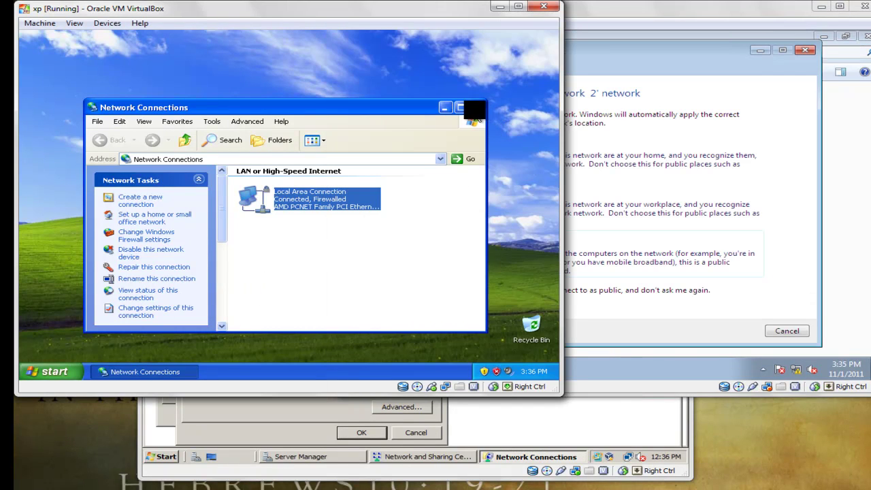
left_click(479, 108)
left_click(729, 287)
left_click(564, 178)
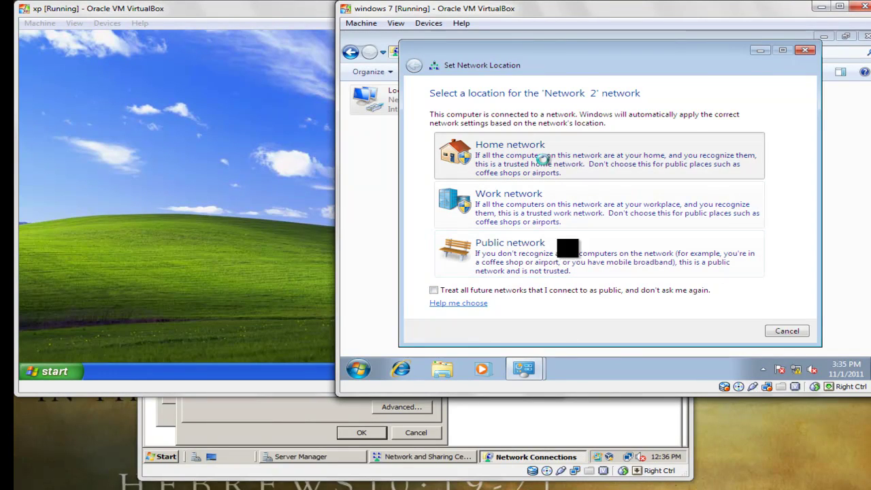
left_click(787, 330)
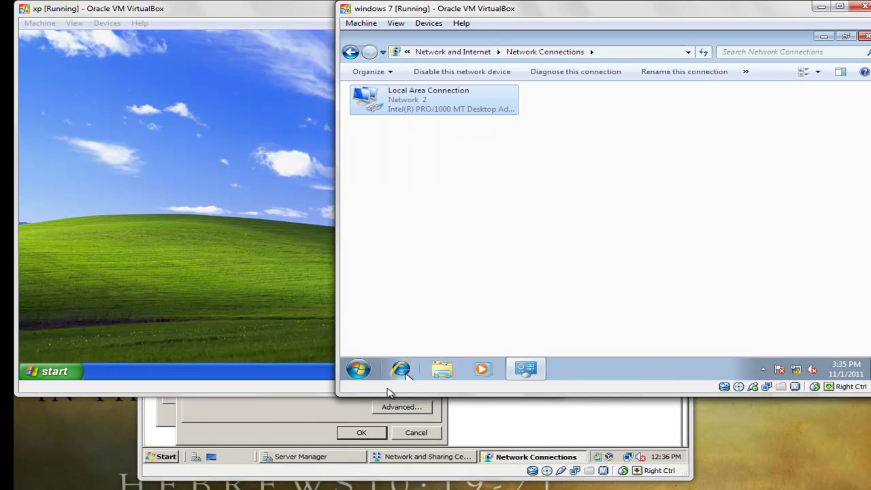
Step: On XP, open a command prompt by running cmd from the Start menu
left_click(260, 275)
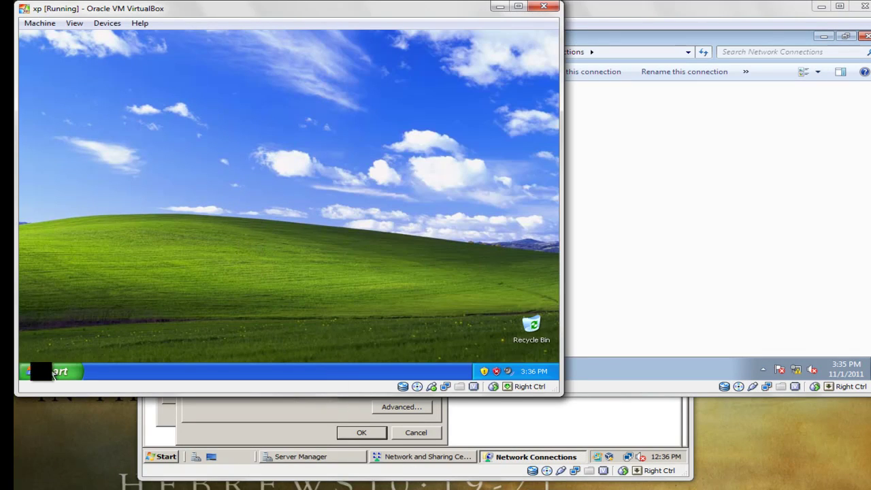
left_click(42, 372)
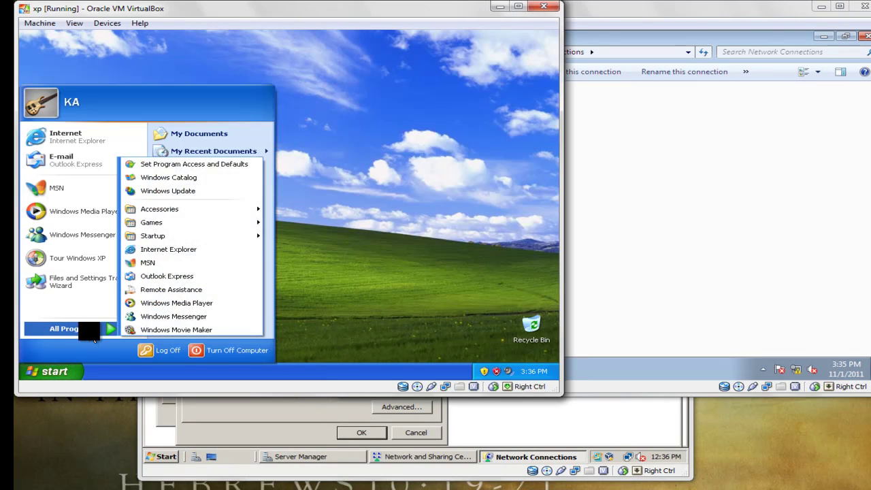
mouse_move(94, 334)
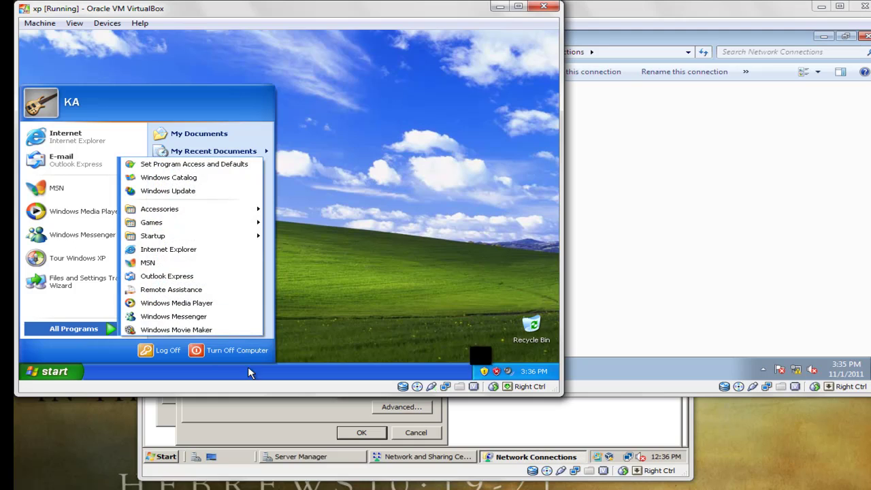
left_click(468, 293)
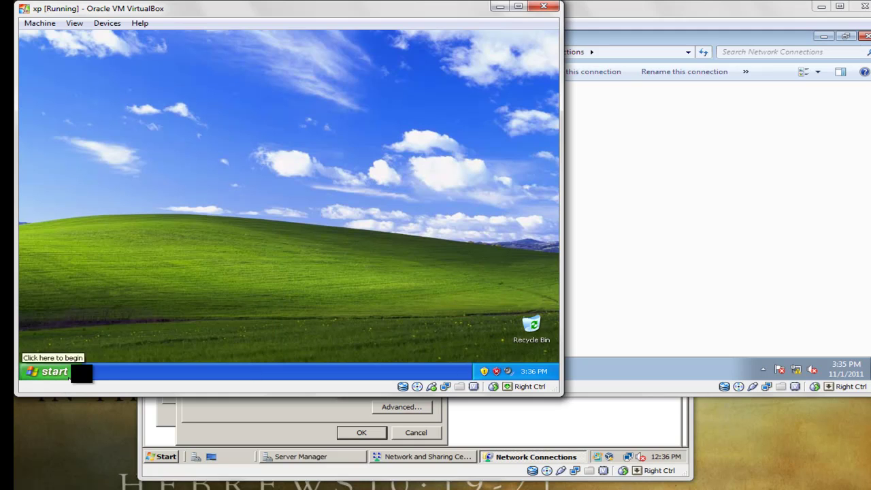
left_click(75, 372)
left_click(187, 331)
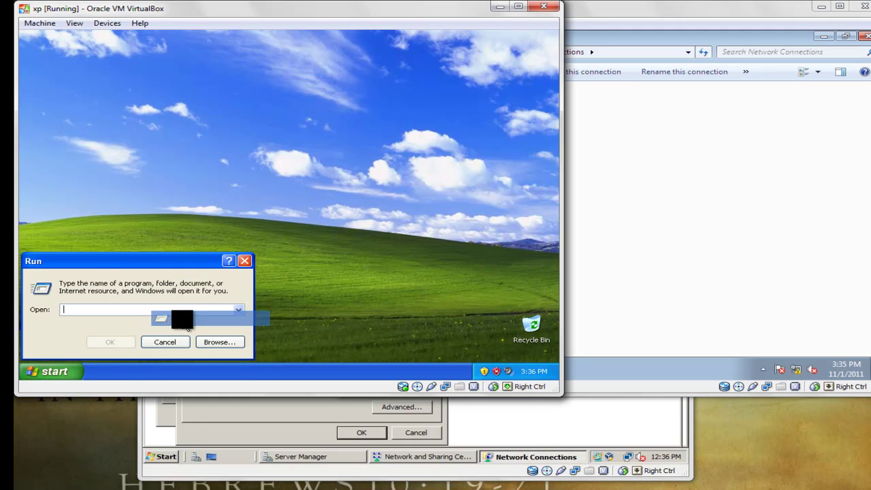
type("cmd")
key("Return")
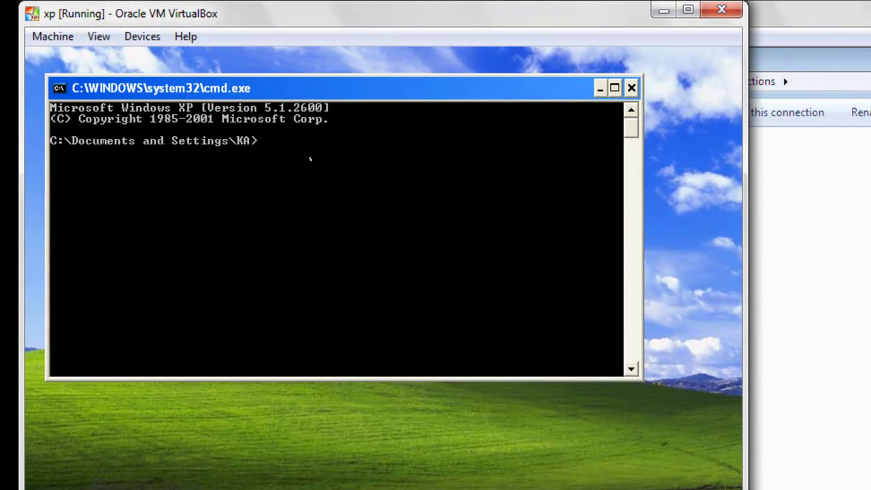
Step: Ping 192.168.1.1 from XP, getting 4 of 4 replies
type("ping")
type(".168.1.1")
key("Return")
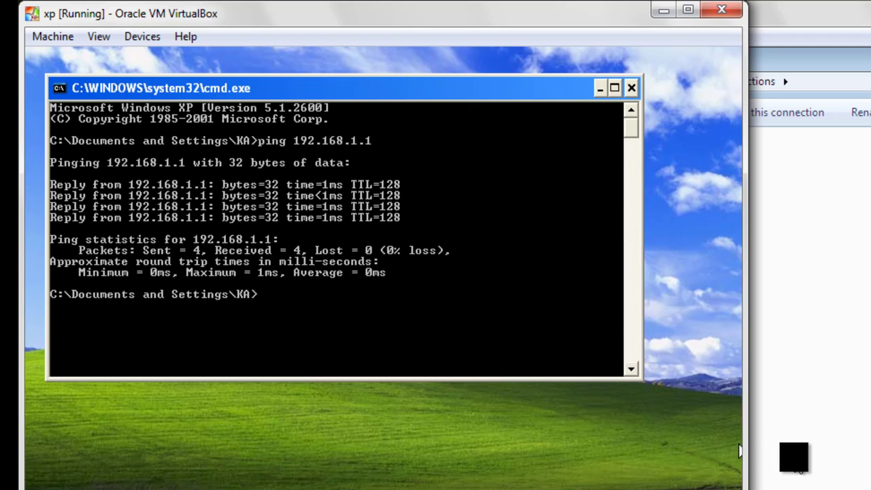
Step: Open cmd.exe on Windows 7 and ping 192.168.1.1, receiving 4 of 4 replies
left_click(756, 451)
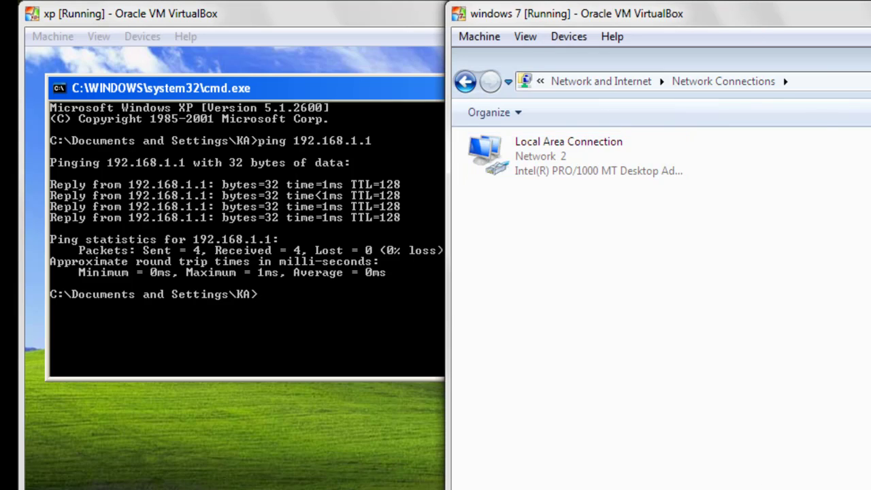
key("super")
type("cmd")
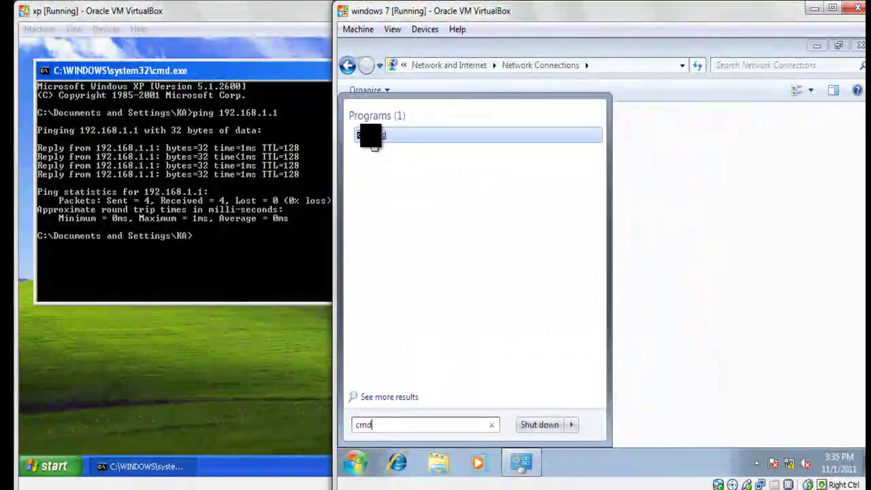
left_click(373, 139)
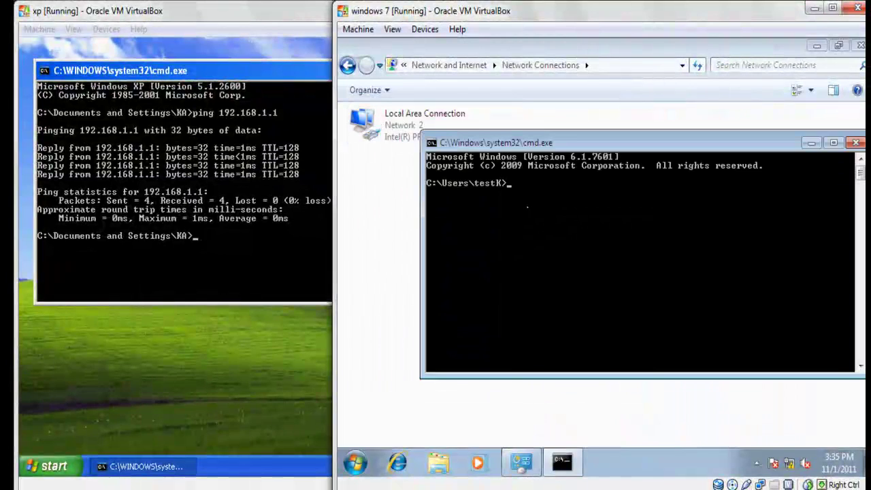
type("192.1")
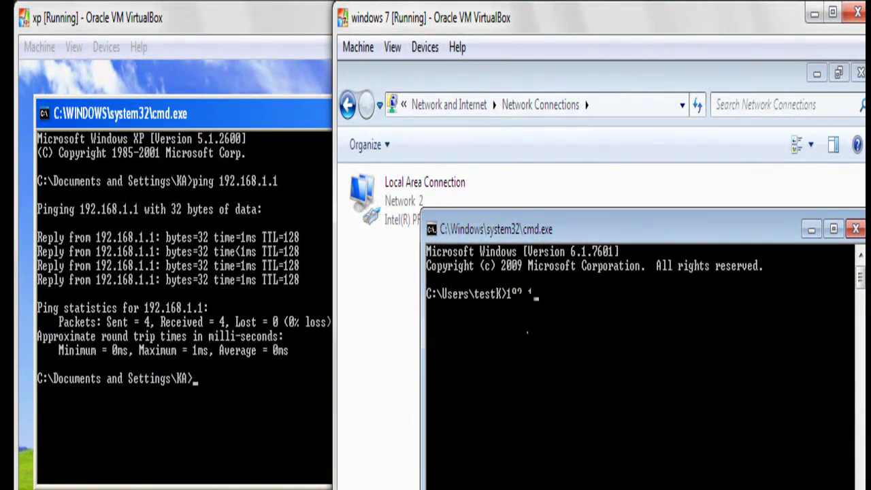
type("68.1.1")
key("Return")
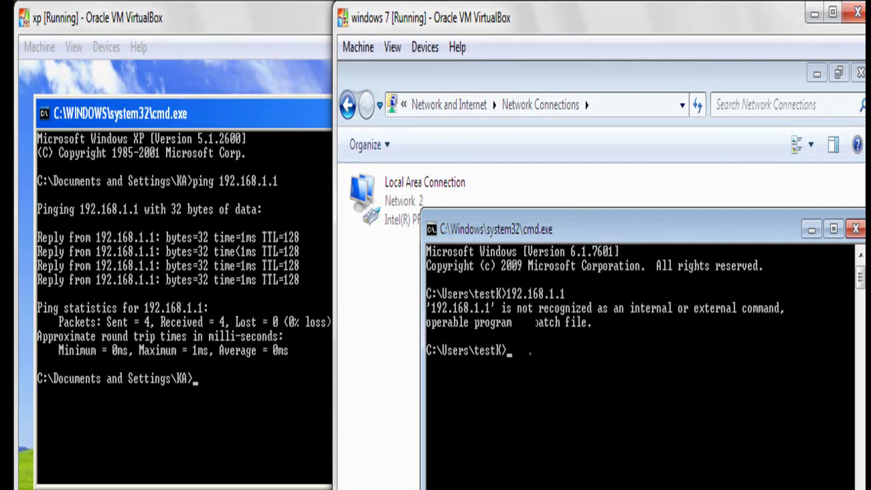
type("ping 192.168.1")
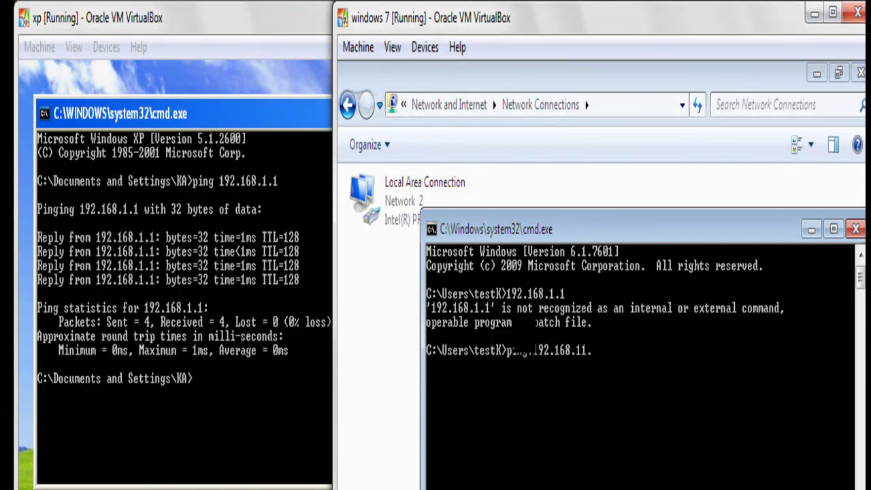
type(".1")
key("Return")
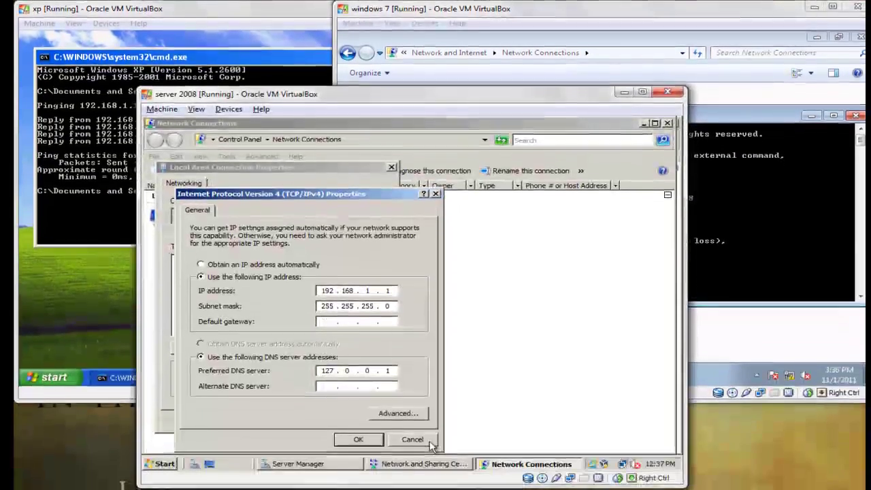
Step: Close the server's IPv4 dialogs and ping XP at 192.168.1.2 from the server, which times out
left_click(356, 436)
left_click(304, 412)
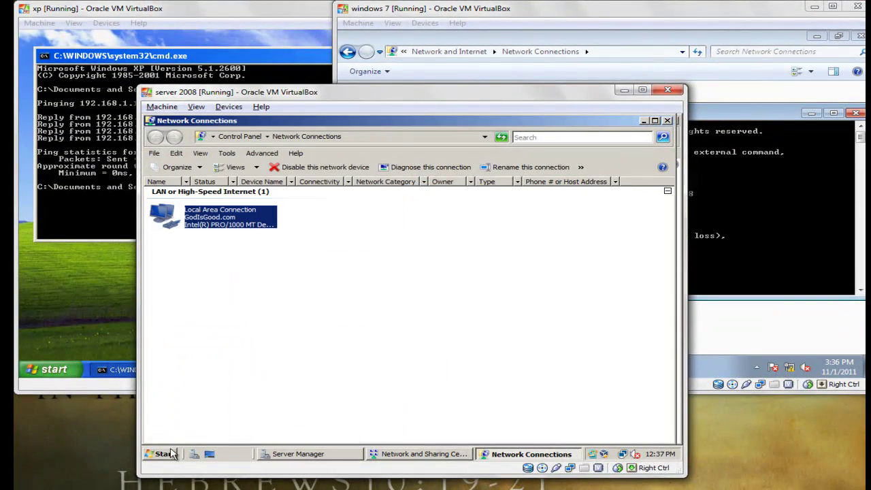
left_click(166, 454)
left_click(205, 190)
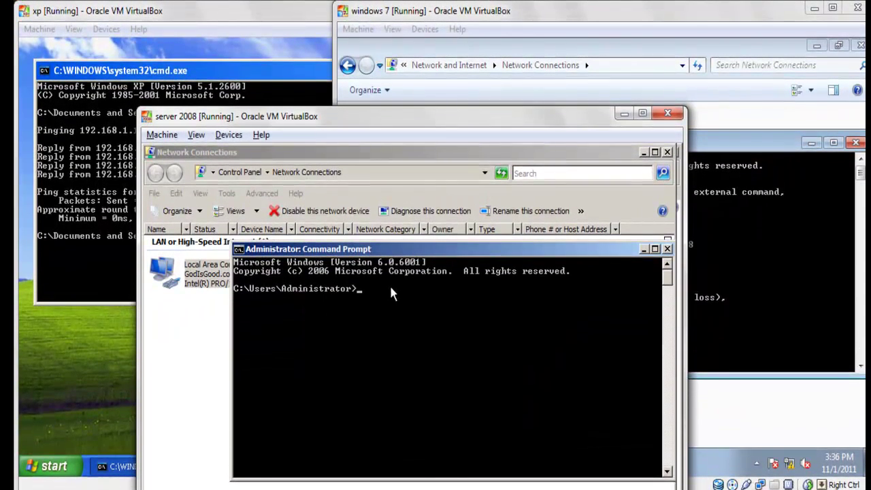
type("p")
type("ing 192.168.1.2")
key("Return")
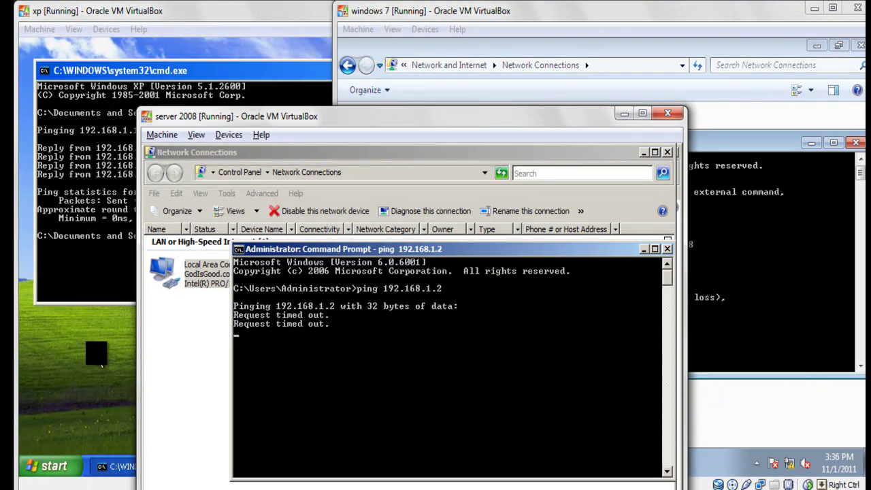
left_click(101, 365)
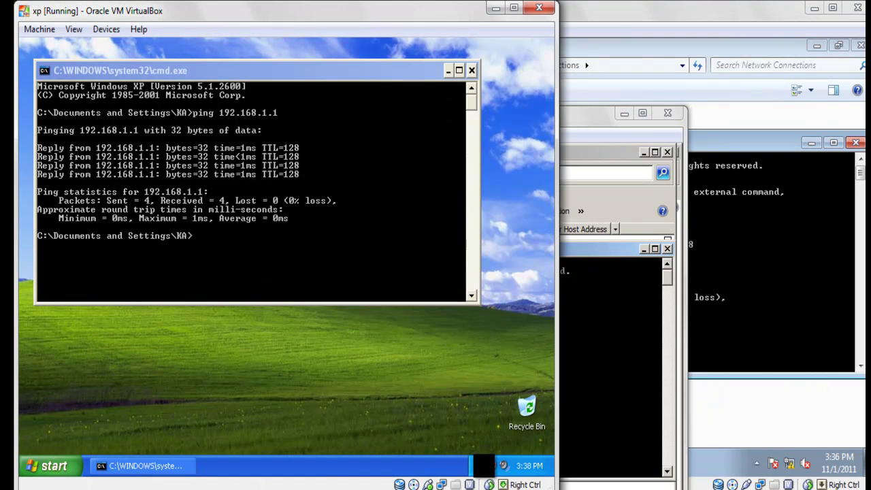
Step: Turn XP's Windows Firewall off through the Security Center
left_click(482, 466)
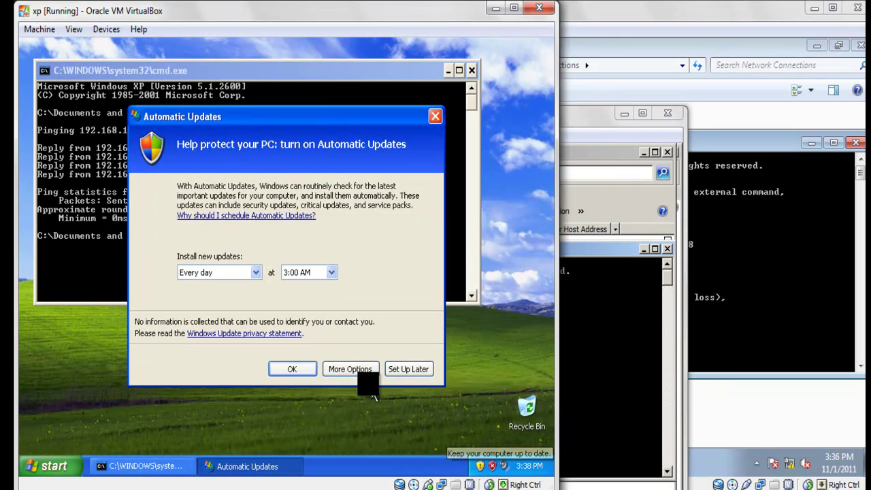
left_click(303, 373)
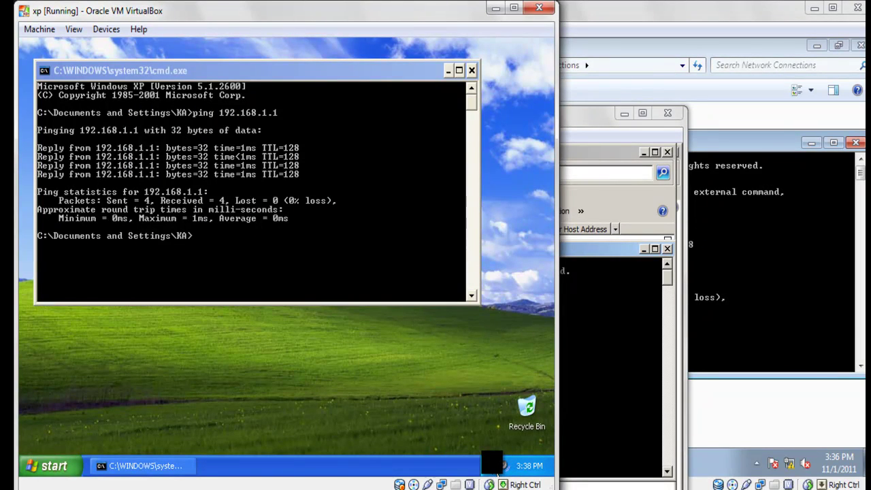
double_click(497, 466)
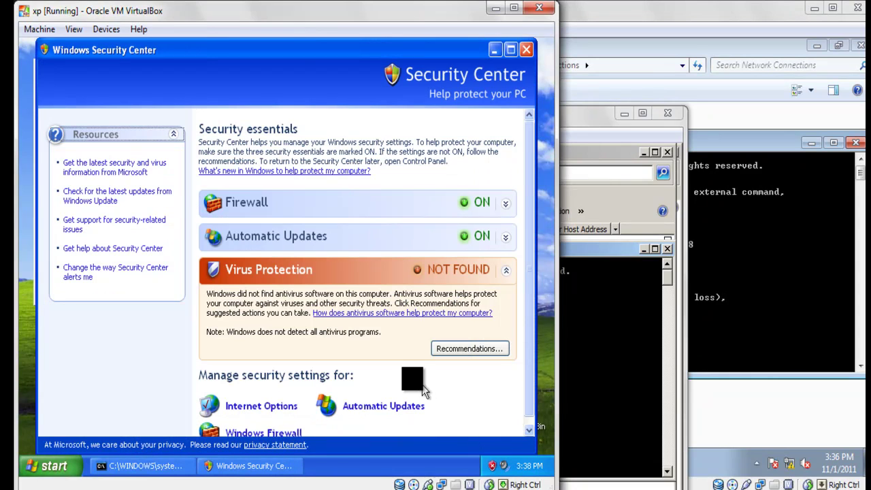
left_click(330, 204)
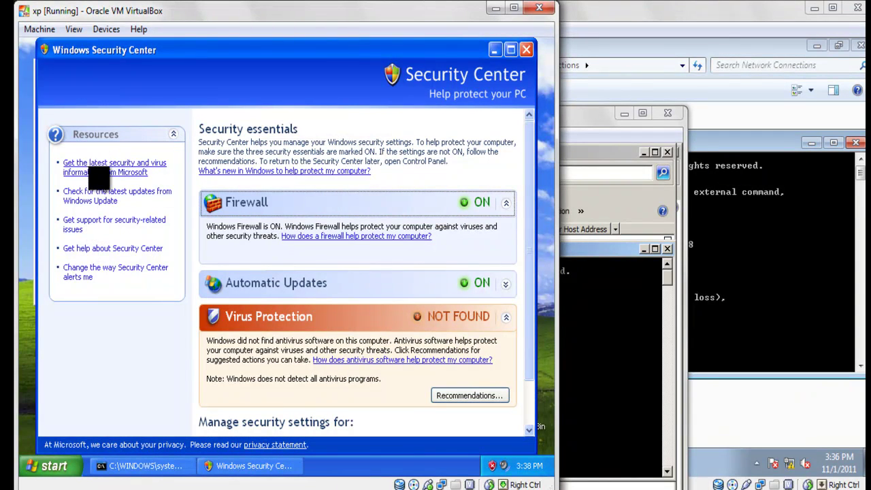
scroll(116, 278, "down", 2)
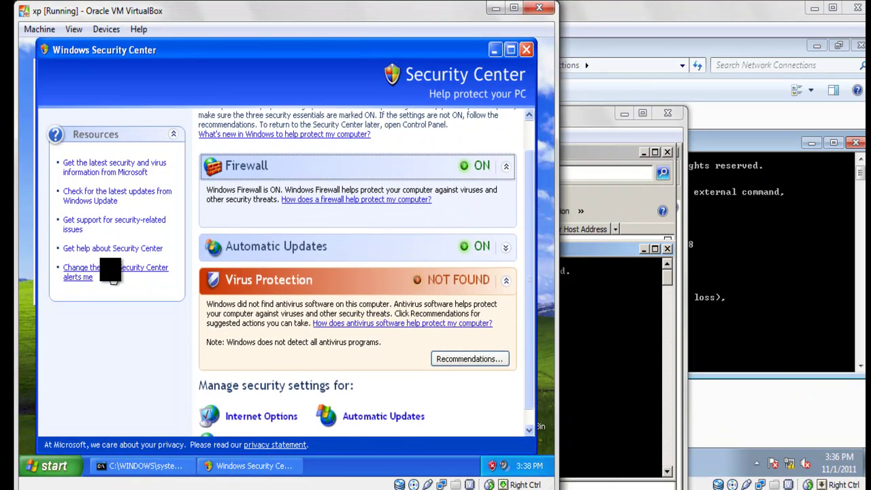
left_click(260, 423)
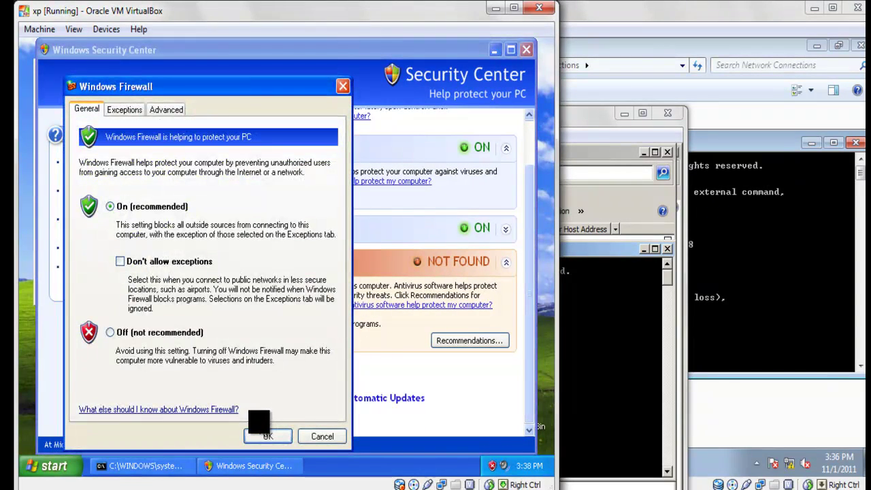
left_click(140, 333)
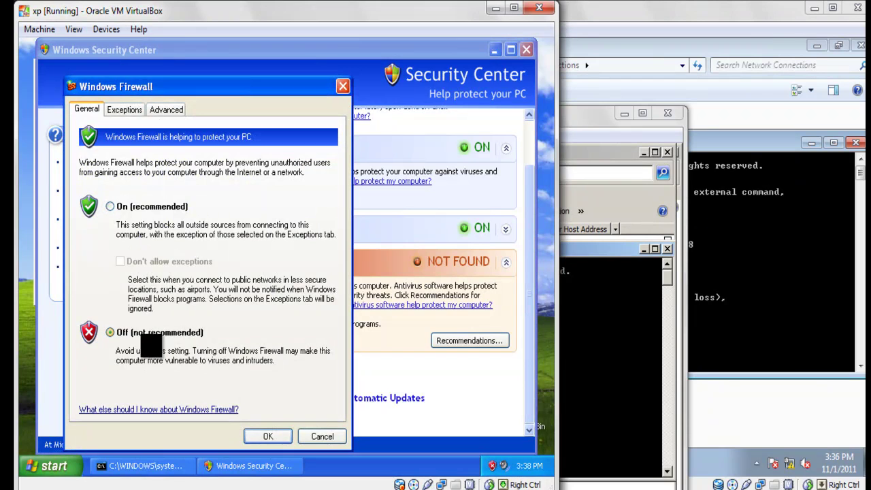
left_click(265, 439)
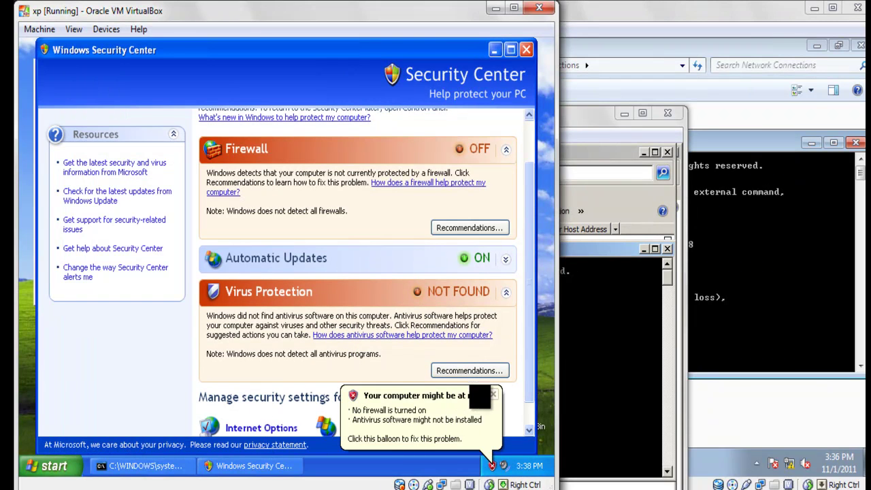
Step: Re-run ping 192.168.1.2 on Server 2008, now getting 4 of 4 replies
left_click(599, 385)
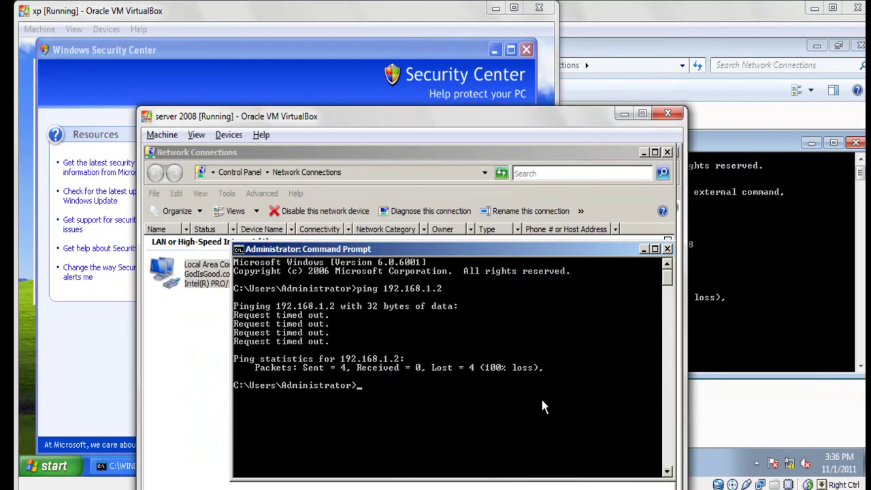
type("ping 192.168.1.2")
key("Return")
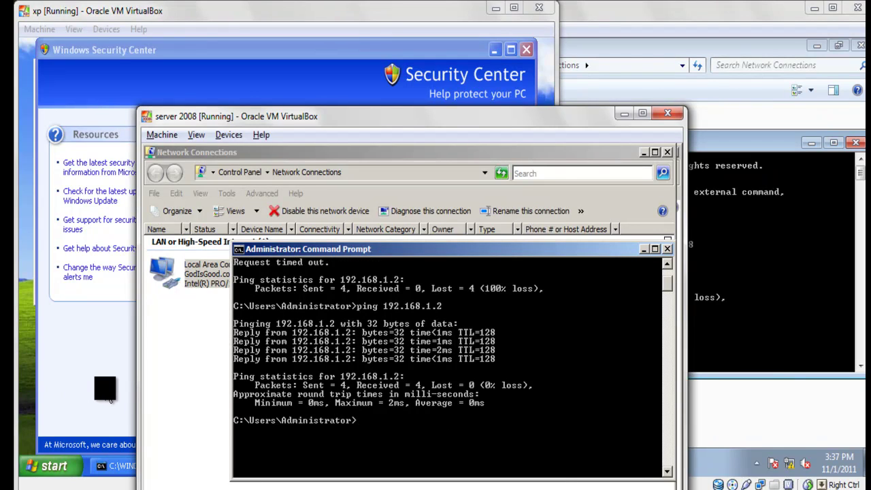
Step: Put away the XP Security Center and bring the Server 2008 VM forward
left_click(113, 401)
left_click(526, 50)
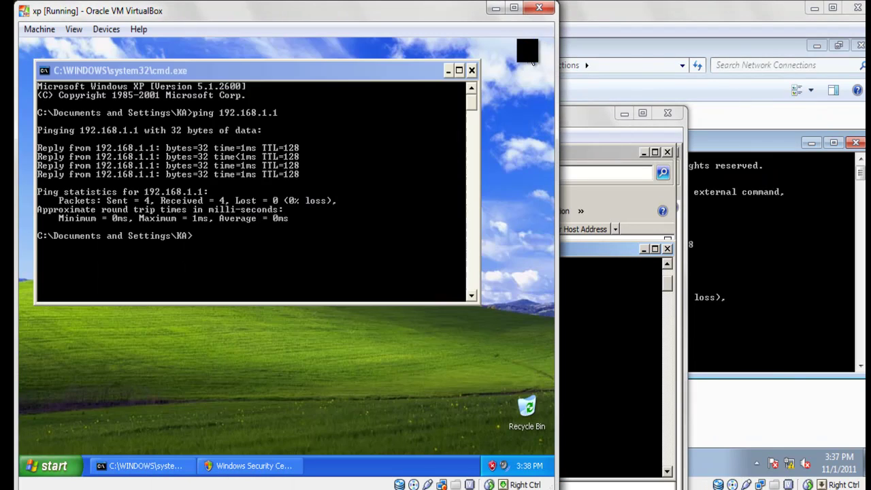
left_click(605, 316)
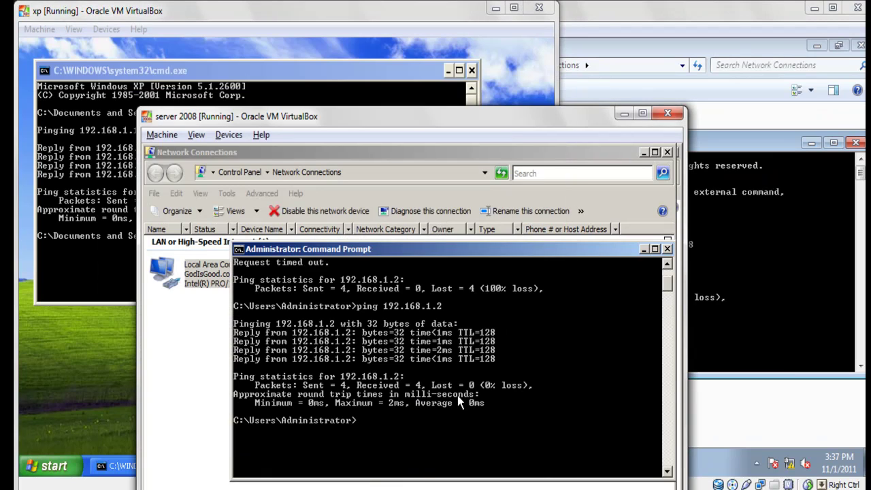
Step: Ping 192.168.1.3 from the server's Command Prompt and review the 4 of 4 replies
type("ping 192.168.1.3")
key("Return")
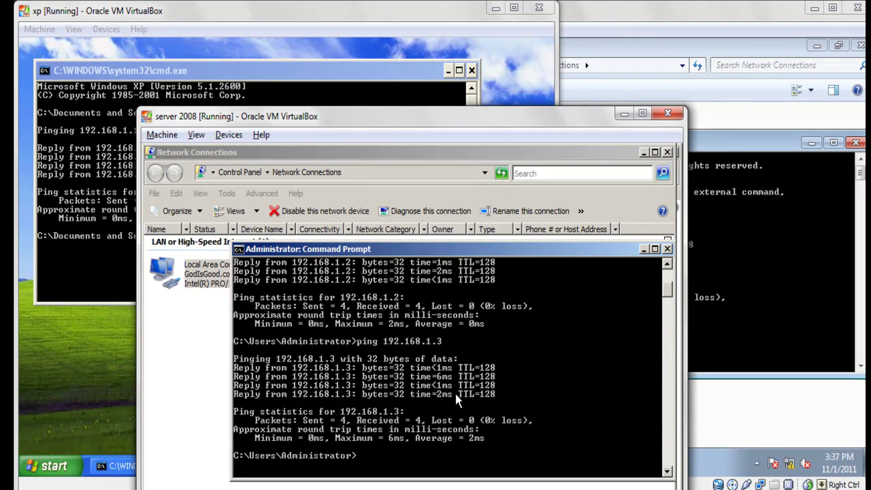
scroll(456, 394, "down", 2)
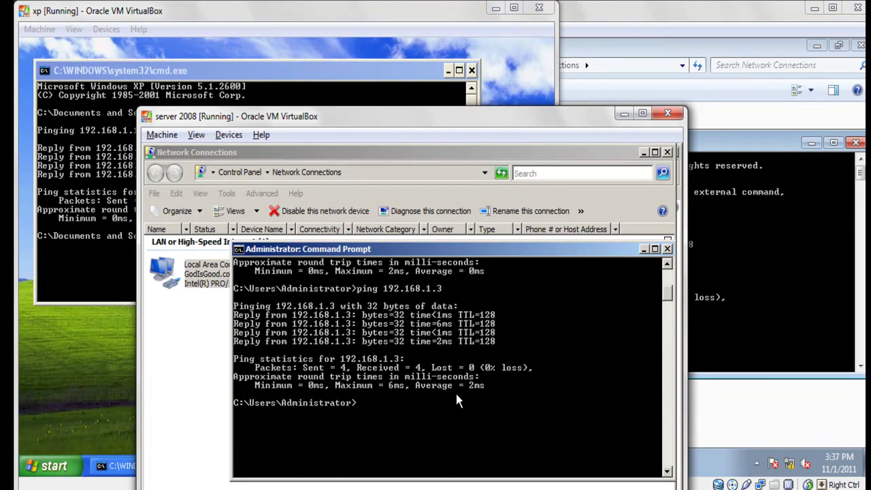
scroll(455, 391, "up", 3)
scroll(455, 391, "down", 3)
scroll(456, 391, "up", 8)
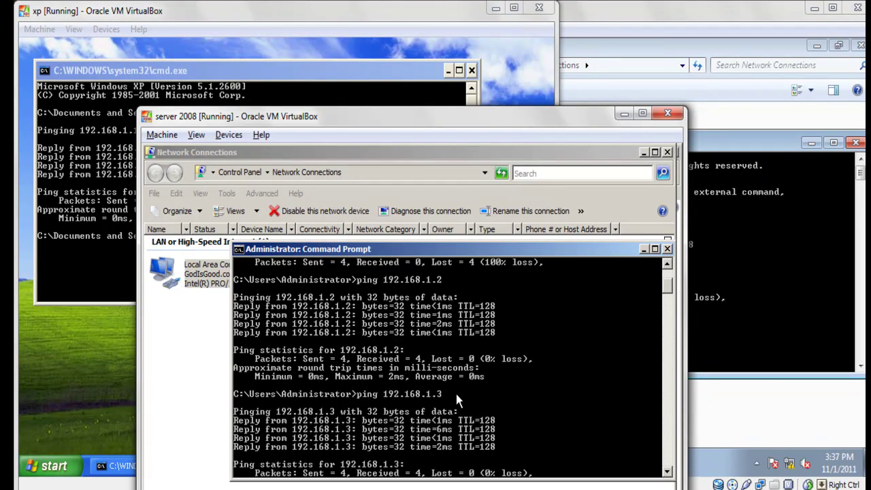
scroll(456, 394, "down", 4)
scroll(456, 394, "down", 5)
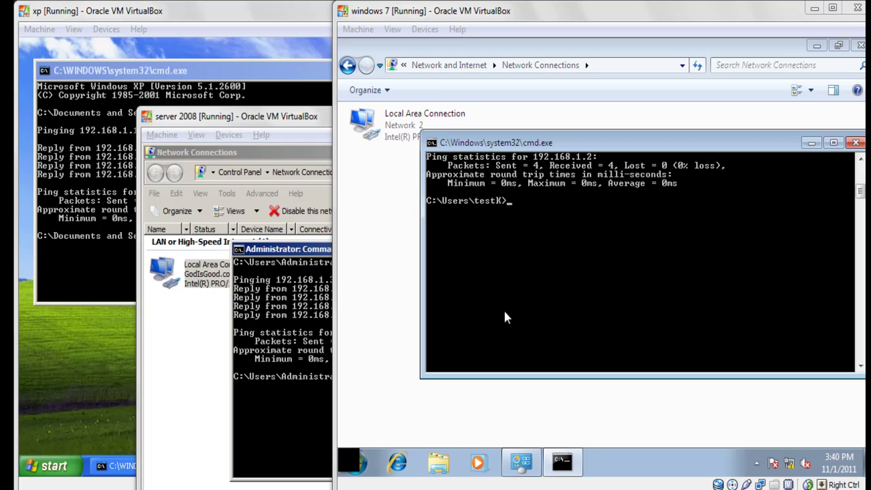
Step: Ping 192.168.1.2 from the Windows 7 command prompt with 0% loss, then close the prompt
left_click(505, 312)
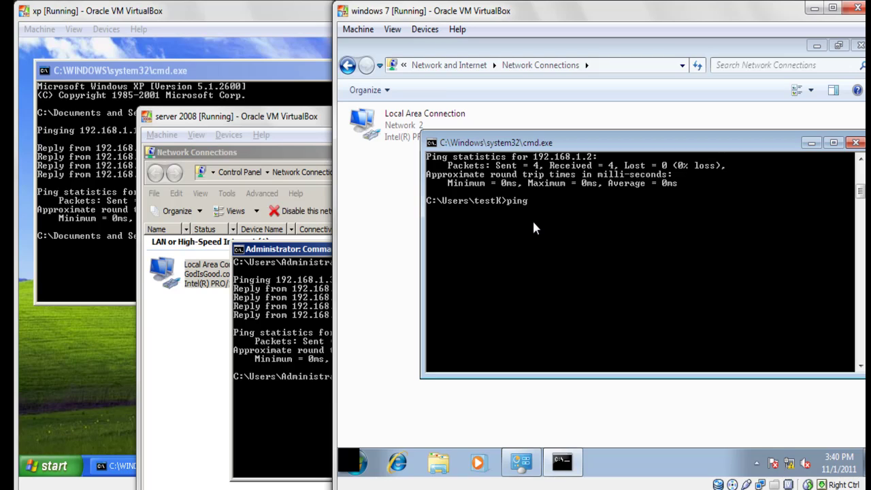
type("ping 192.168.1.2")
key("Return")
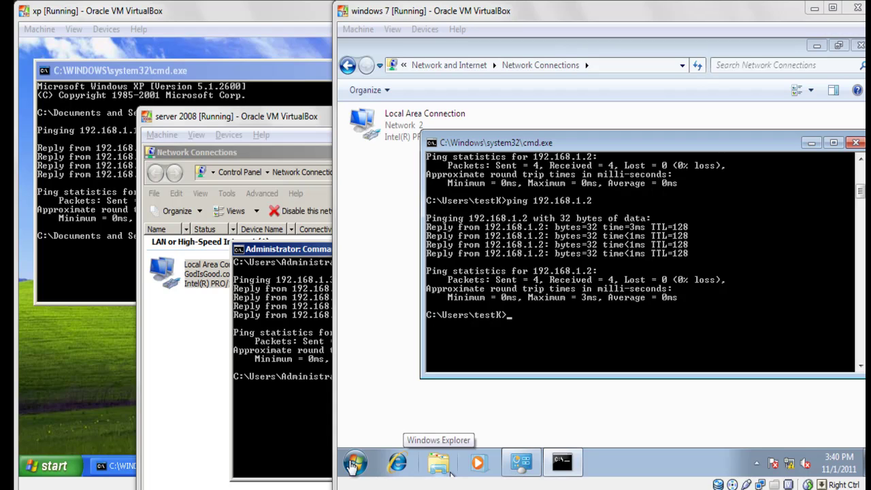
left_click(856, 143)
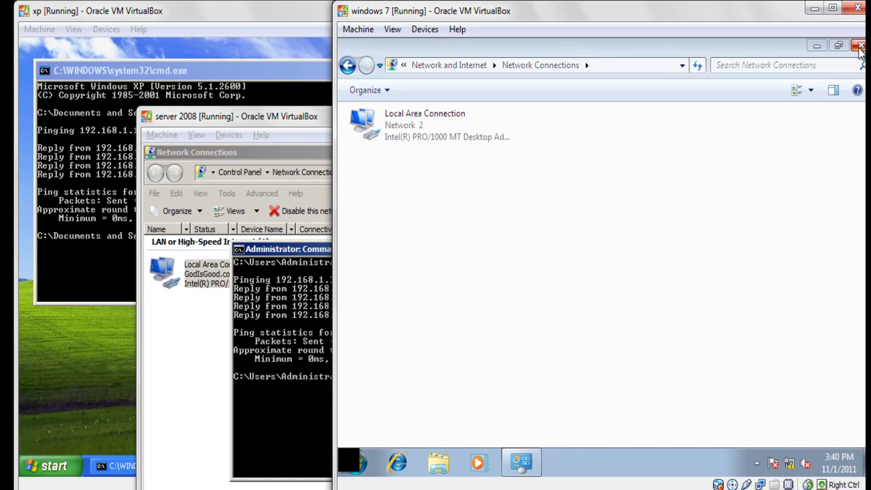
Step: Close Windows 7's Network Connections window and the server's Administrator Command Prompt
left_click(859, 46)
left_click(340, 303)
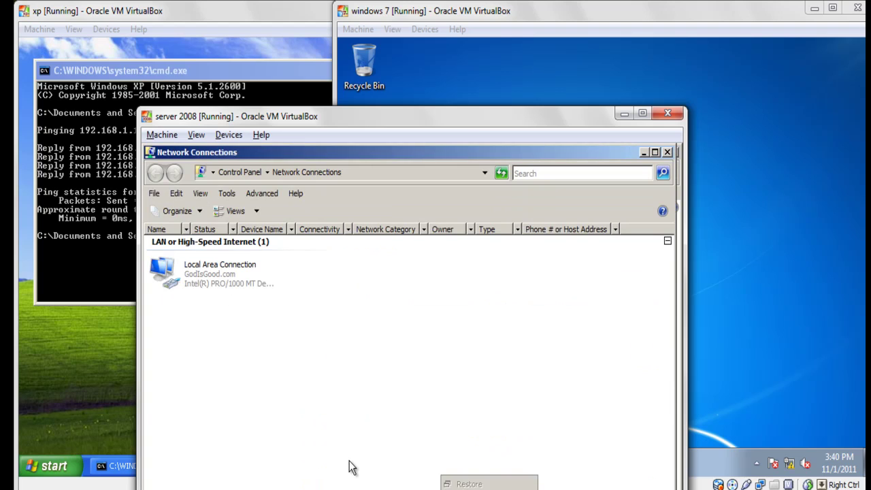
key("p")
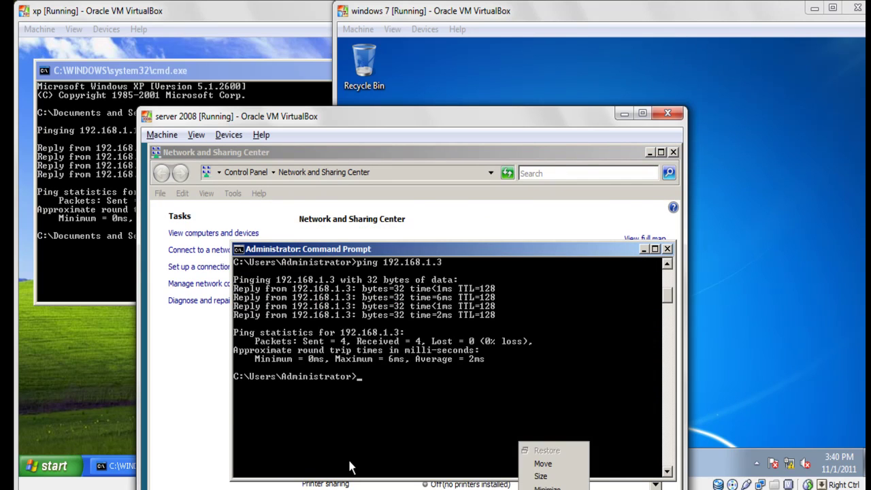
key("c")
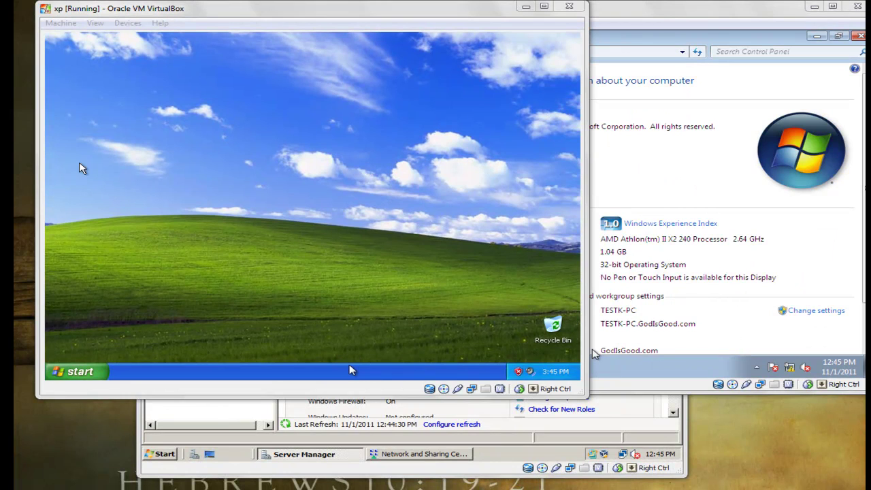
Step: Open XP's System Properties and its Computer Name Changes dialog
left_click(80, 373)
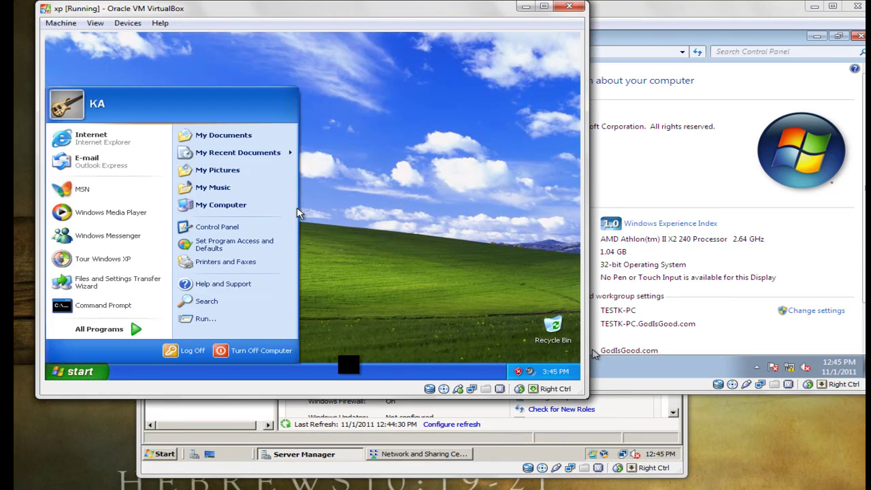
right_click(195, 208)
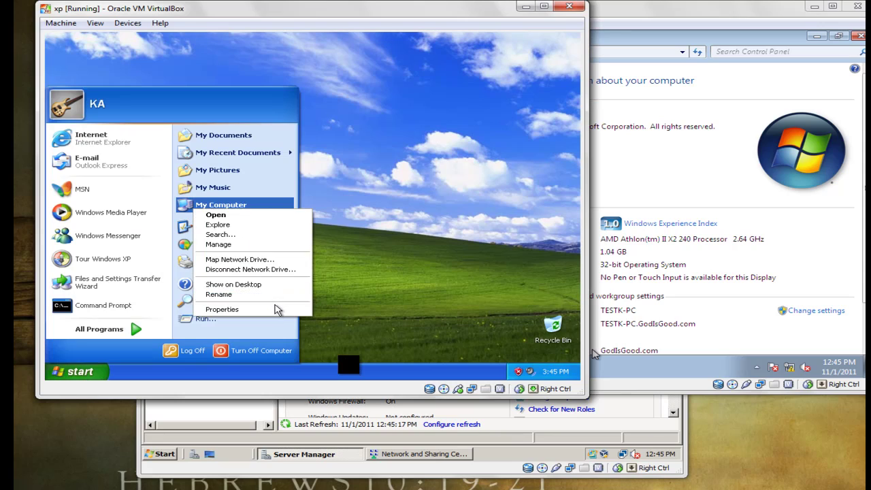
left_click(278, 310)
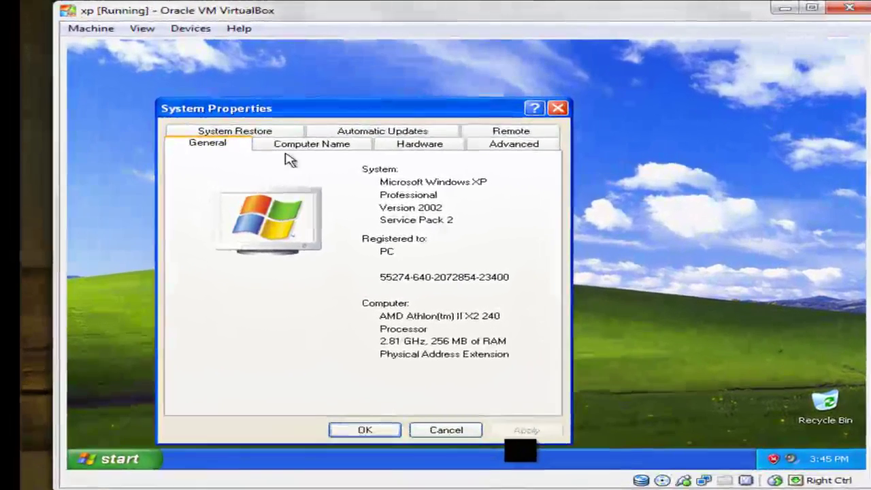
left_click(229, 126)
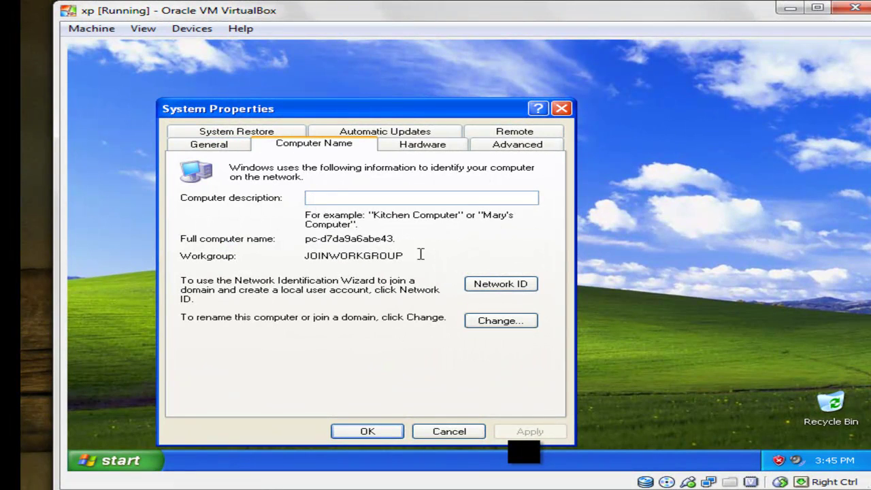
left_click(507, 331)
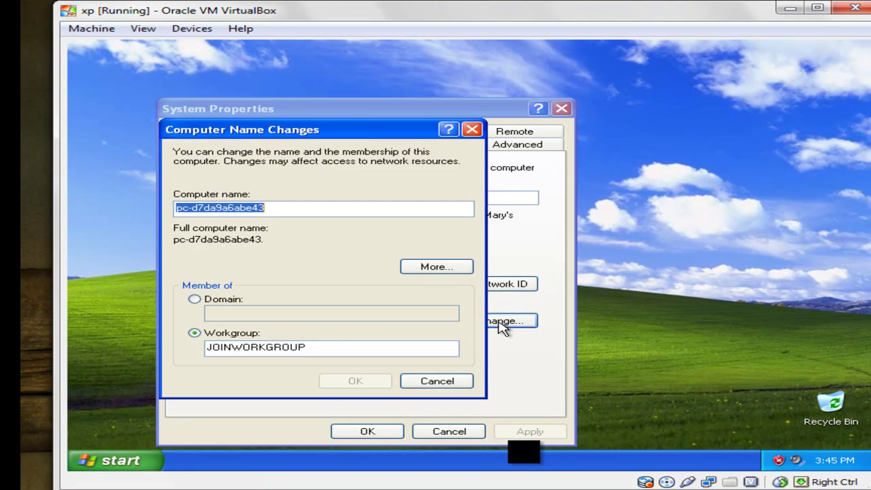
Step: Join XP to the GodIsGood.com domain using the Administrator account and its password
left_click(241, 303)
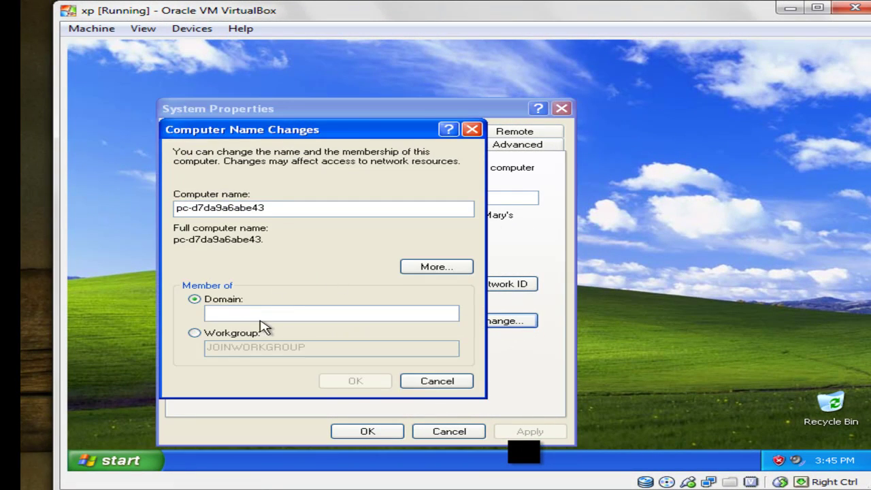
left_click(257, 313)
type("GodIsGood.com")
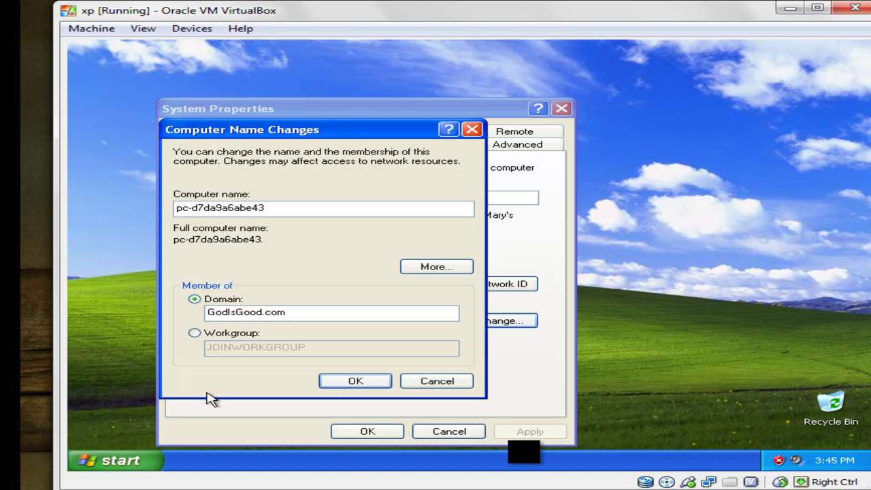
left_click(372, 382)
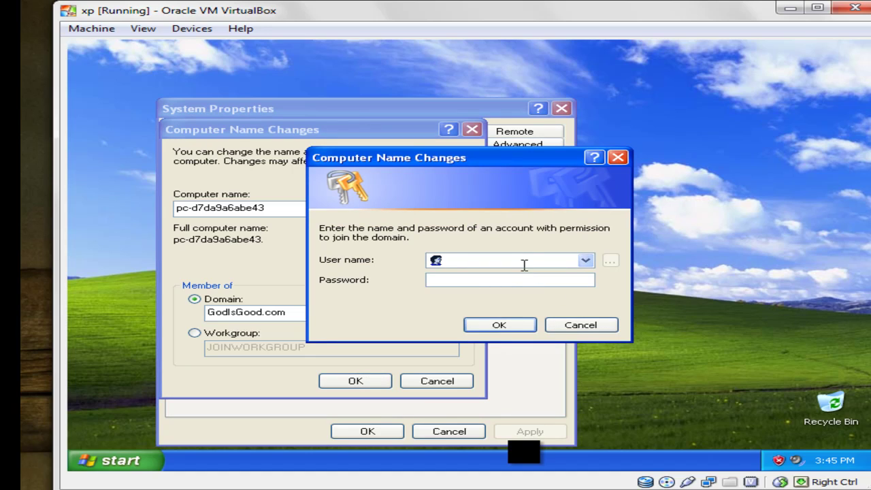
type("Administrator")
left_click(431, 280)
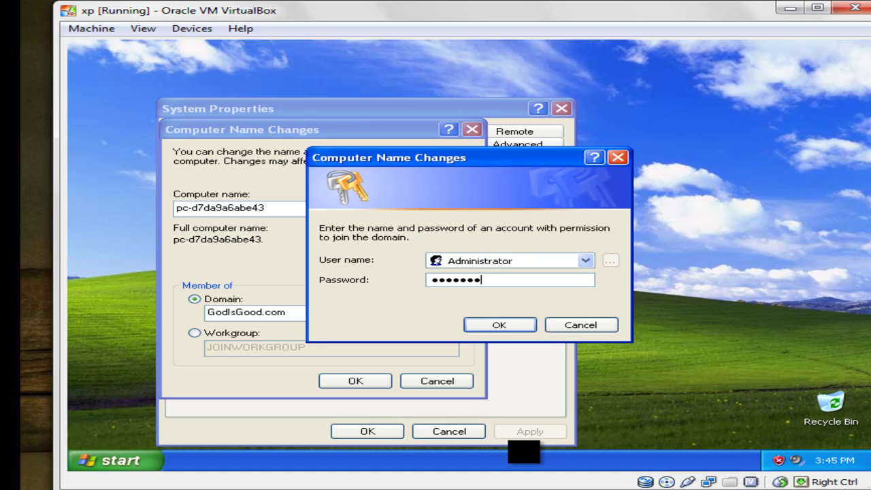
key("Return")
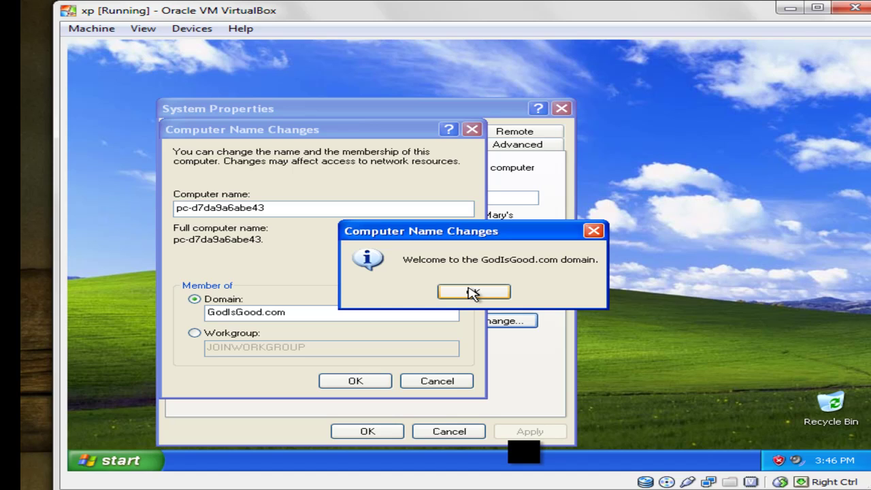
Step: Acknowledge the domain welcome and restart notices, close System Properties, and restart XP
left_click(473, 293)
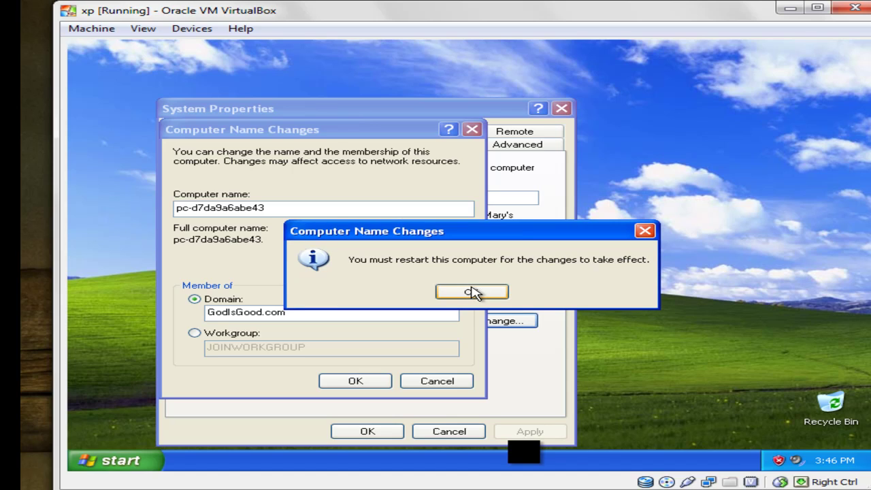
left_click(473, 293)
left_click(368, 432)
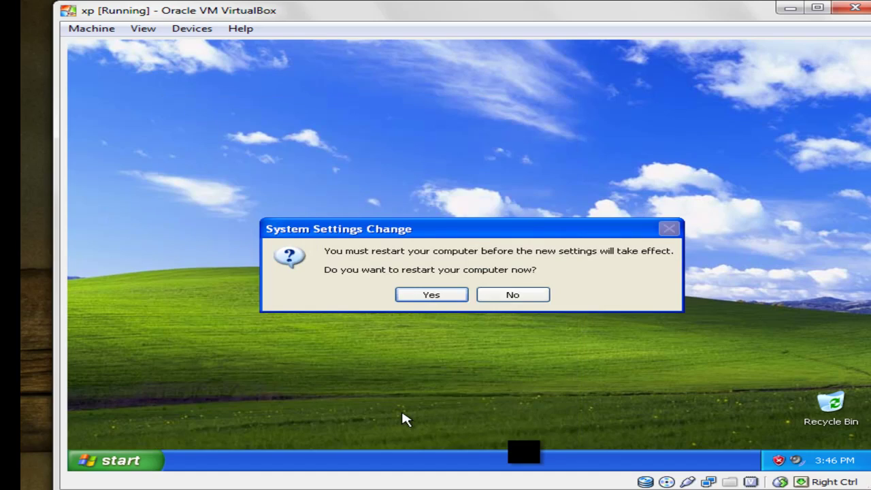
left_click(433, 295)
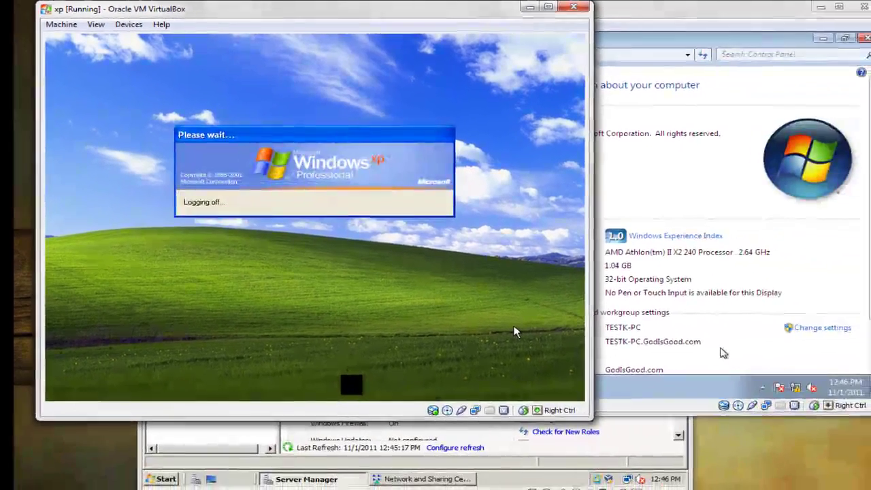
Step: Open the Windows 7 machine's computer name and domain settings
left_click(724, 353)
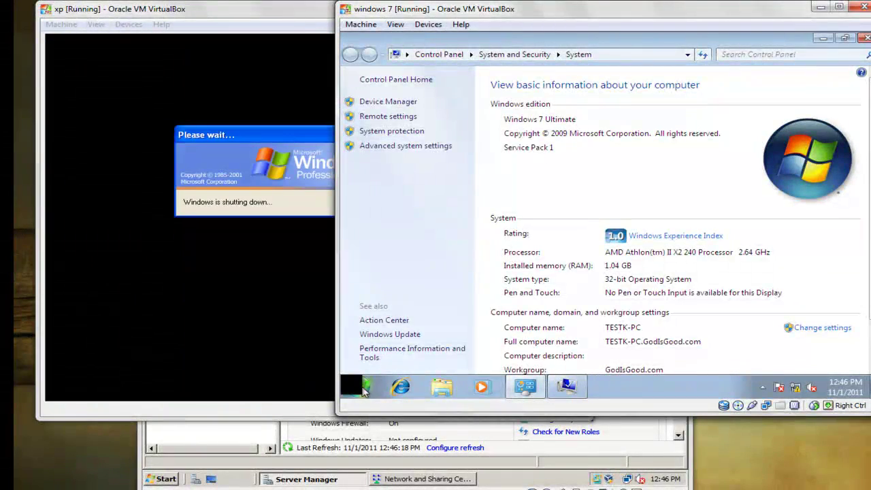
left_click(364, 388)
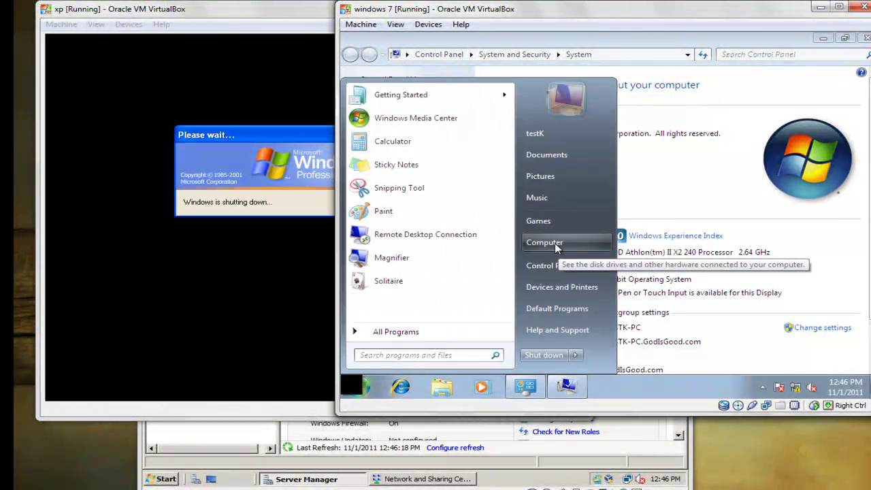
left_click(741, 356)
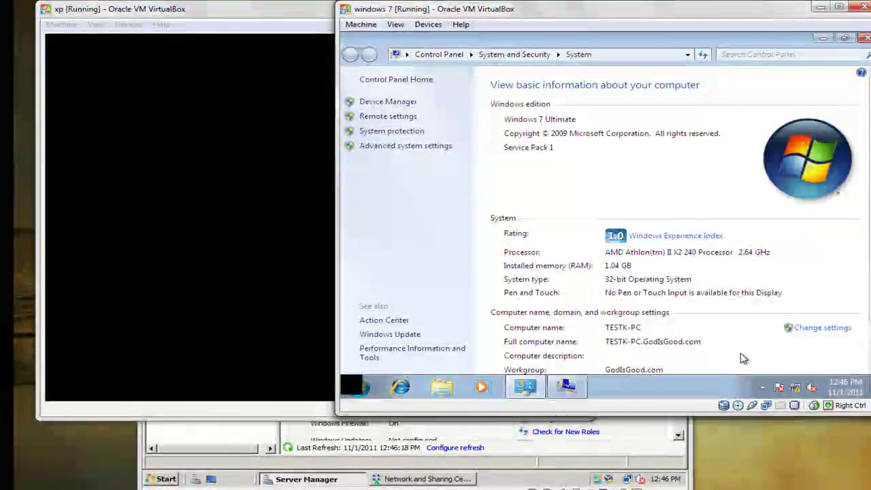
left_click(814, 329)
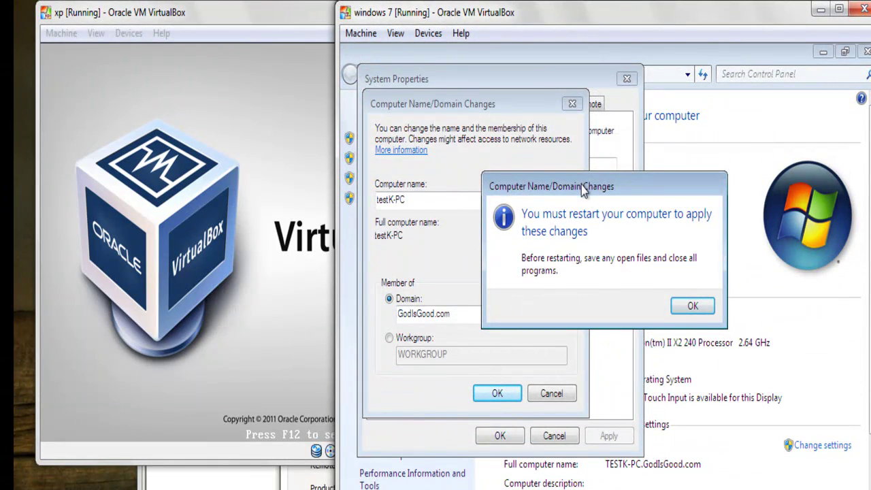
Step: Acknowledge the Windows 7 restart notice and close System Properties
left_click_drag(581, 185, 690, 226)
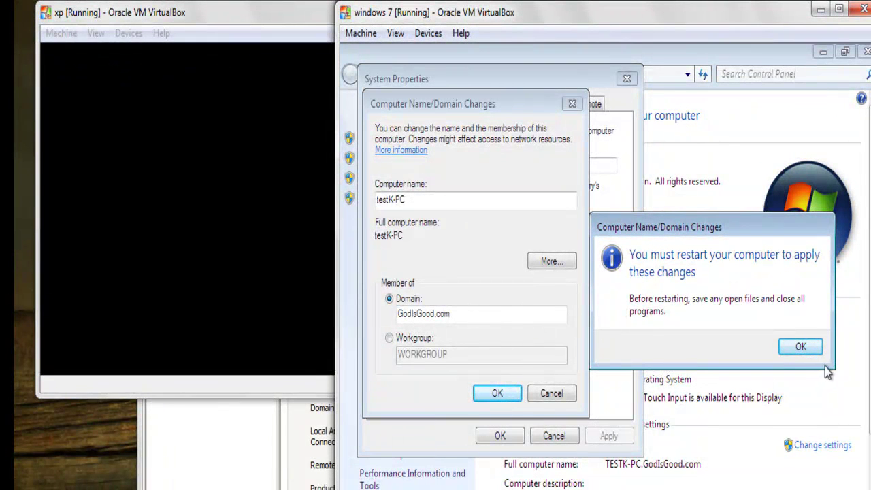
left_click_drag(708, 235, 632, 225)
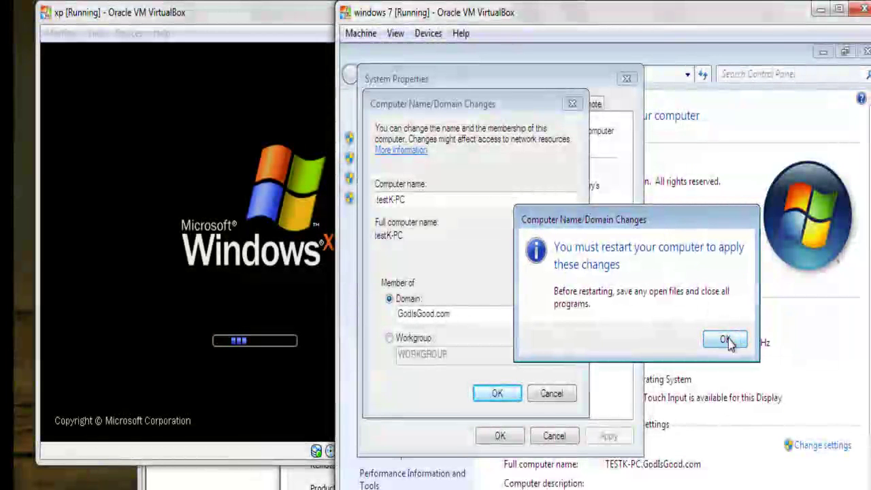
left_click(728, 341)
left_click(501, 436)
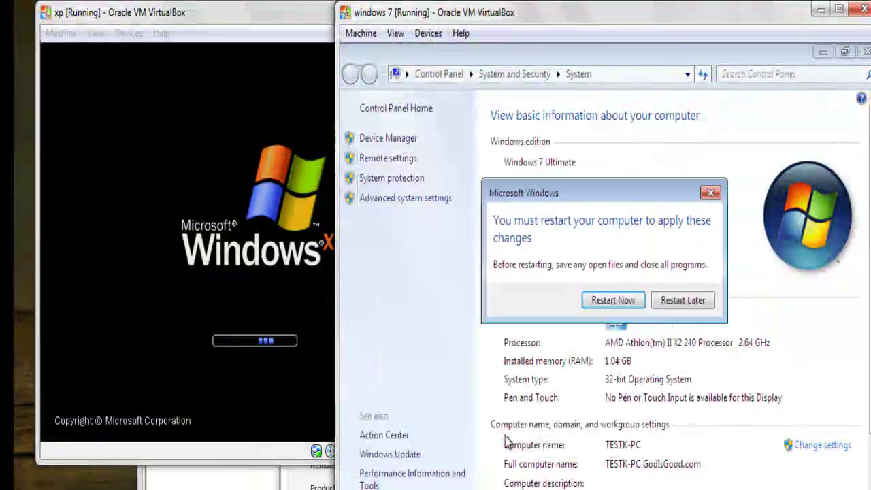
Step: Restart Windows 7, then expand Active Directory Users and Computers to the GodIsGood.com containers
left_click(624, 305)
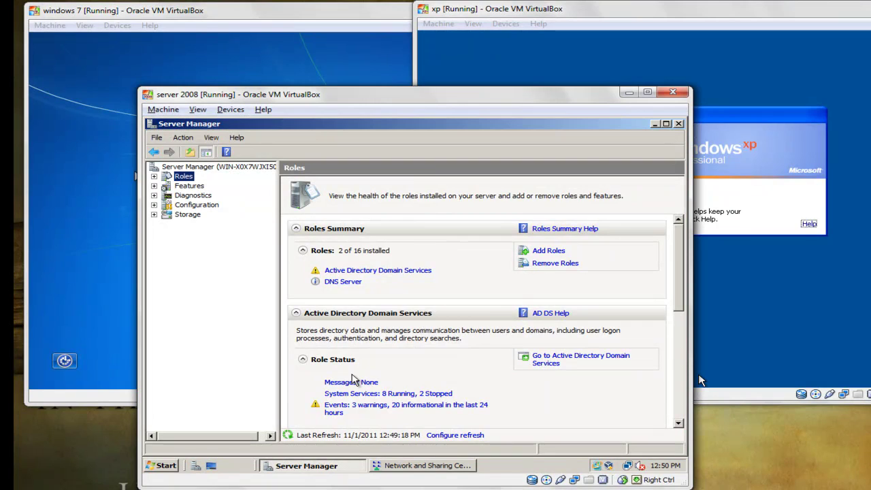
key("Down")
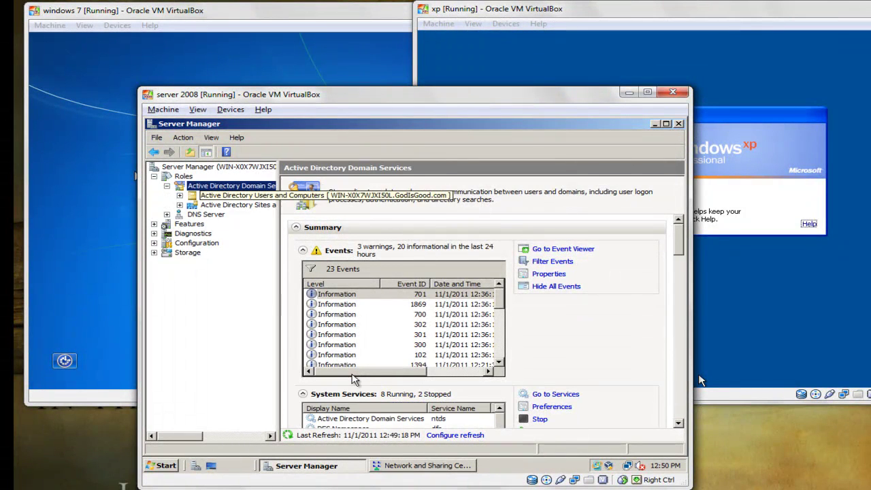
key("Down")
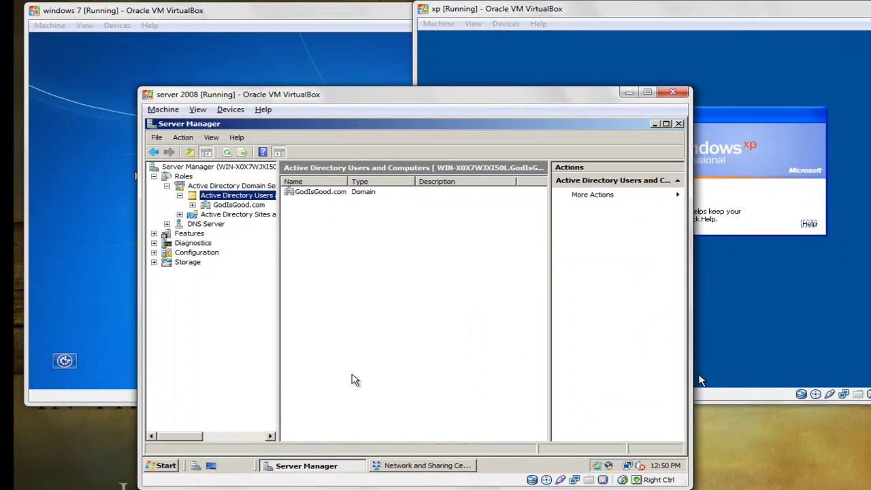
key("Down")
key("Down")
key("Down")
key("Down")
key("Down")
key("Down")
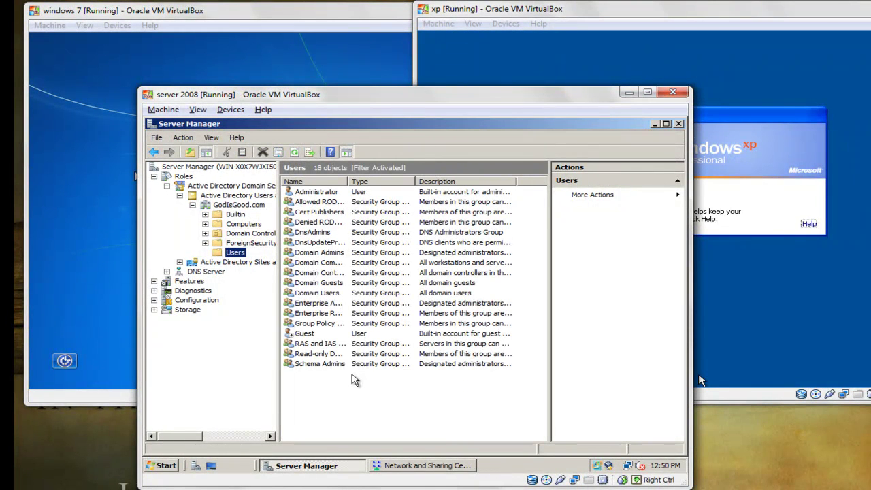
Step: Choose New > User from the Users container's context menu
key("Tab")
key("shift+F10")
key("Up")
key("Up")
key("Up")
key("Up")
key("Up")
key("Up")
key("Up")
key("Up")
key("Up")
key("Right")
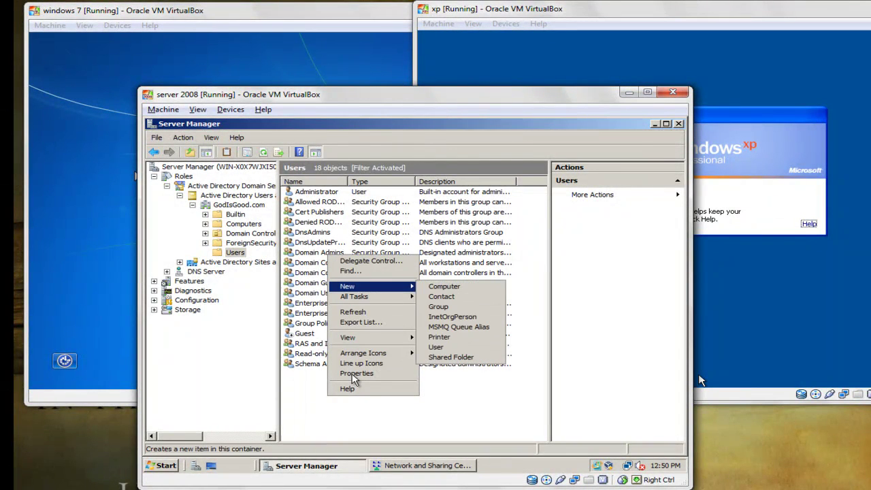
key("Down")
key("Down")
key("Down")
key("Down")
key("Down")
key("Down")
key("Return")
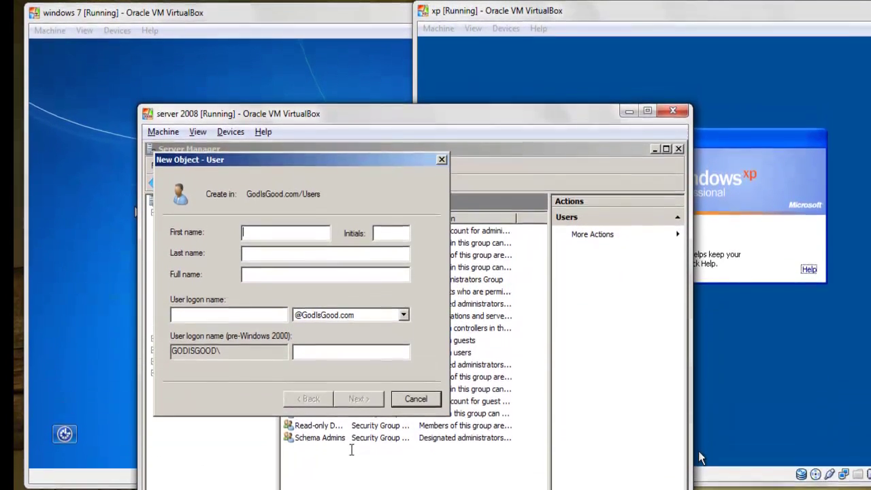
Step: Enter the new user's first name, last name and logon name
type("Dew")
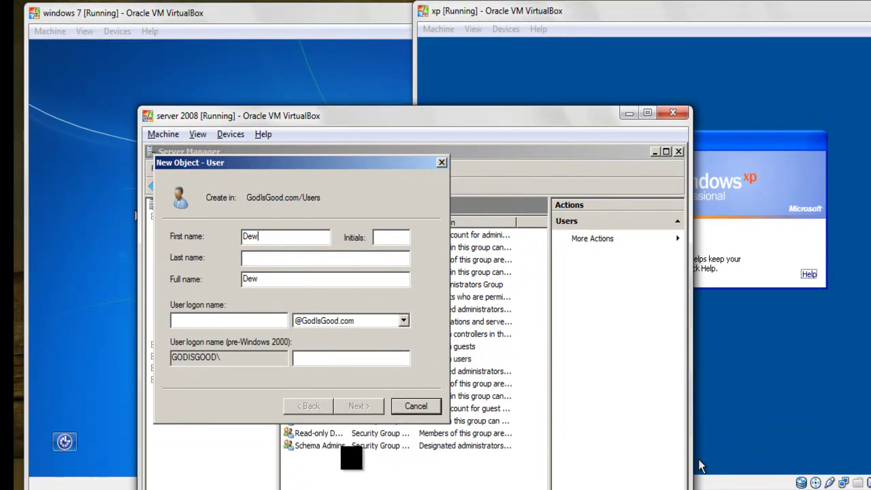
key("Tab")
type("Jo")
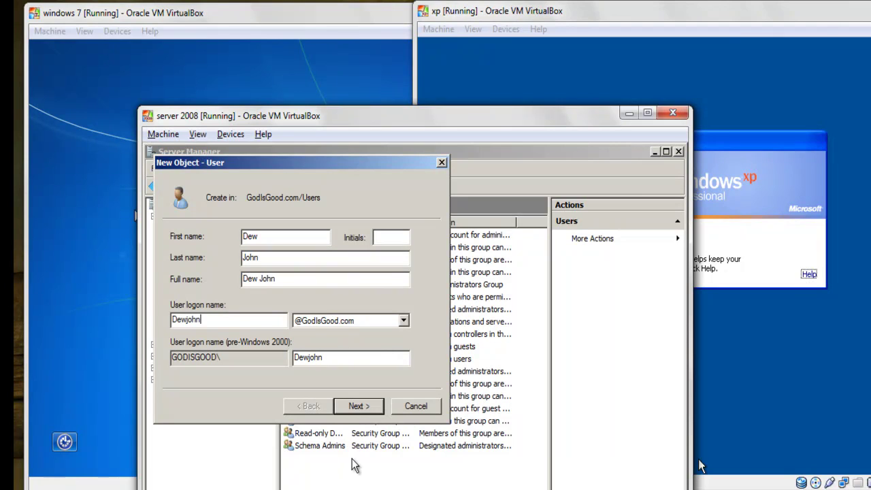
key("Return")
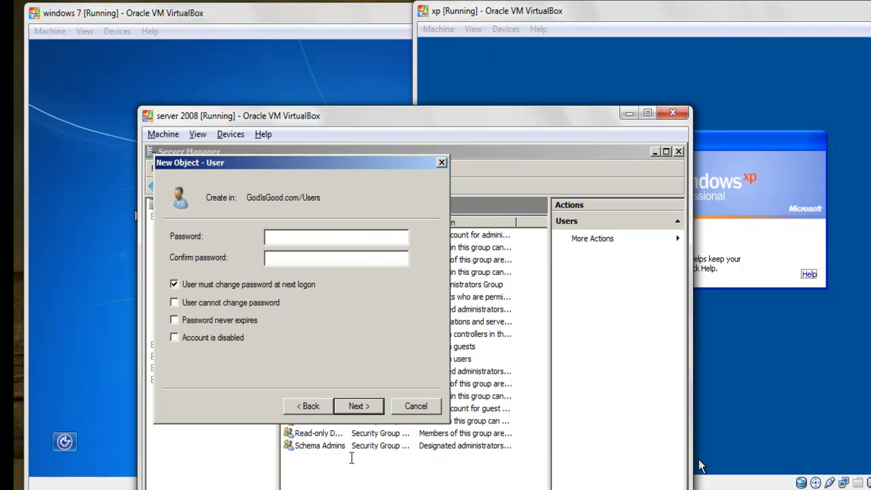
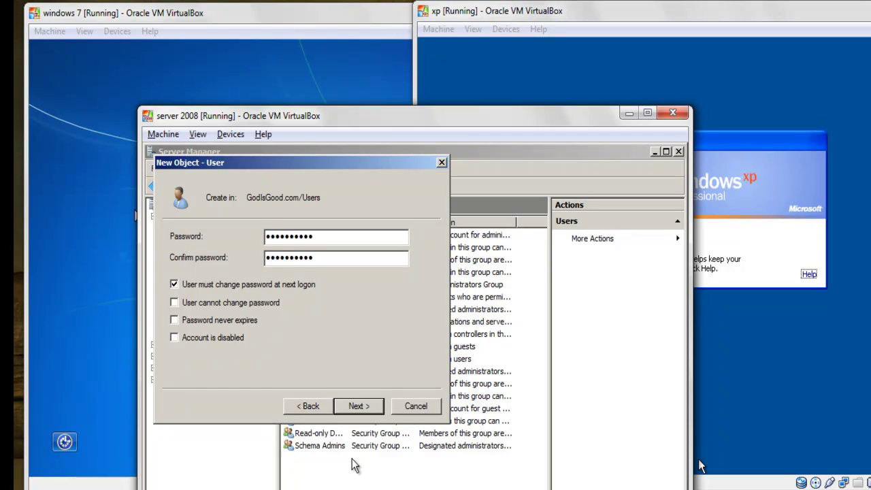
Step: Set the user's password, clear 'User must change password at next logon', and finish
key("Tab")
key("space")
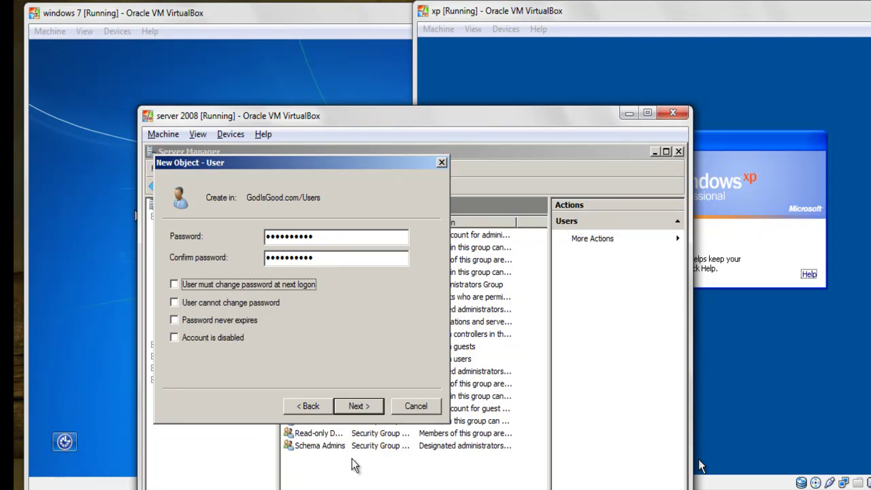
key("Return")
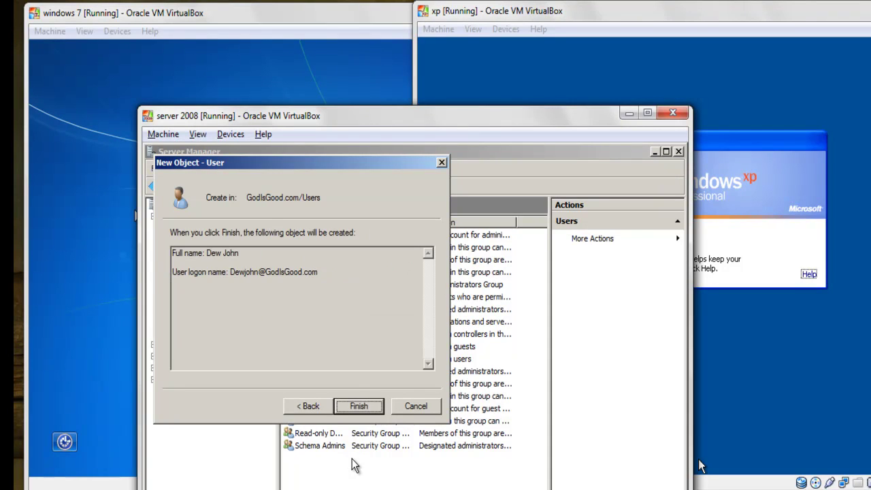
key("Return")
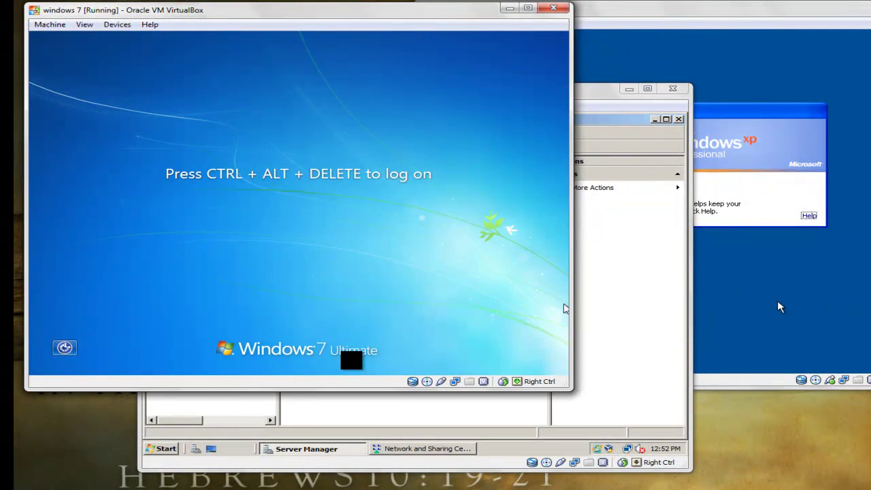
Step: On the Server 2008 VM, expand DNS Server down to the server's DNS zones
left_click(783, 296)
left_click(361, 402)
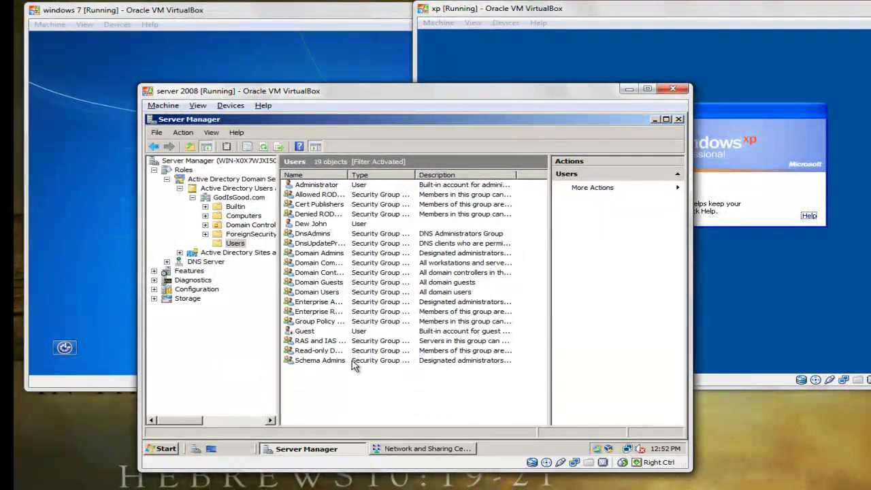
key("Down")
key("Down")
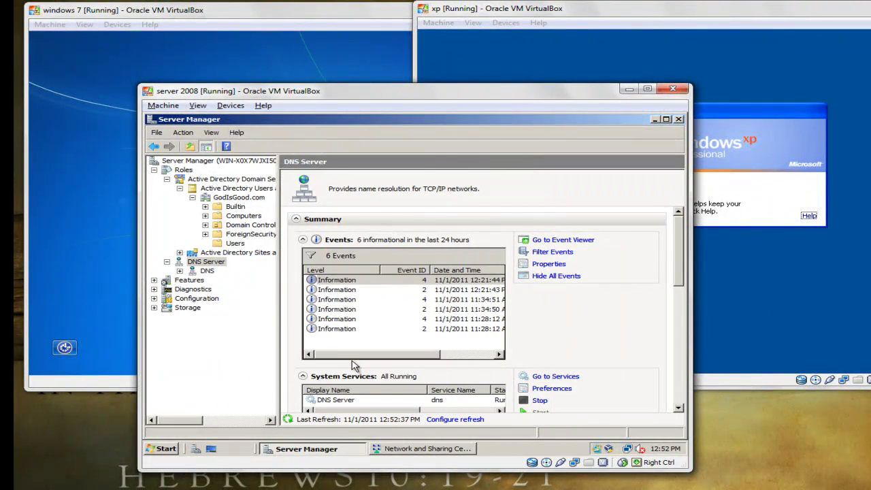
key("Down")
key("Down")
key("Down")
key("Down")
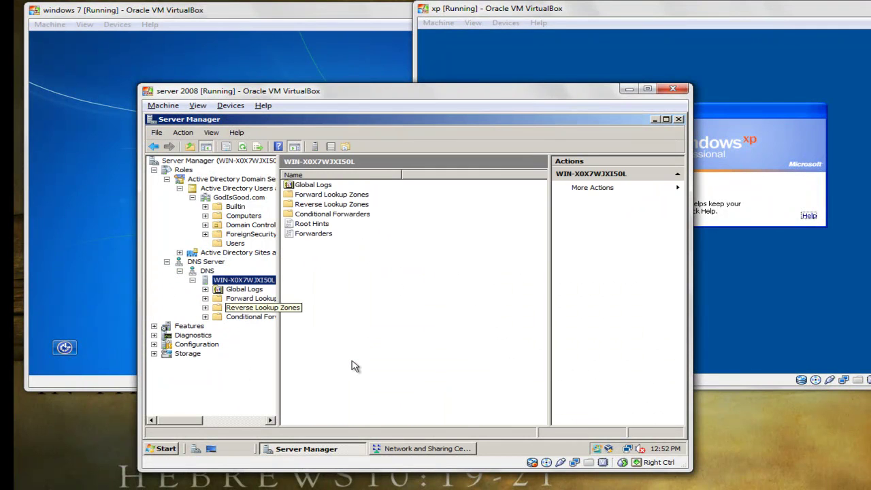
key("Down")
key("Down")
key("Down")
key("Down")
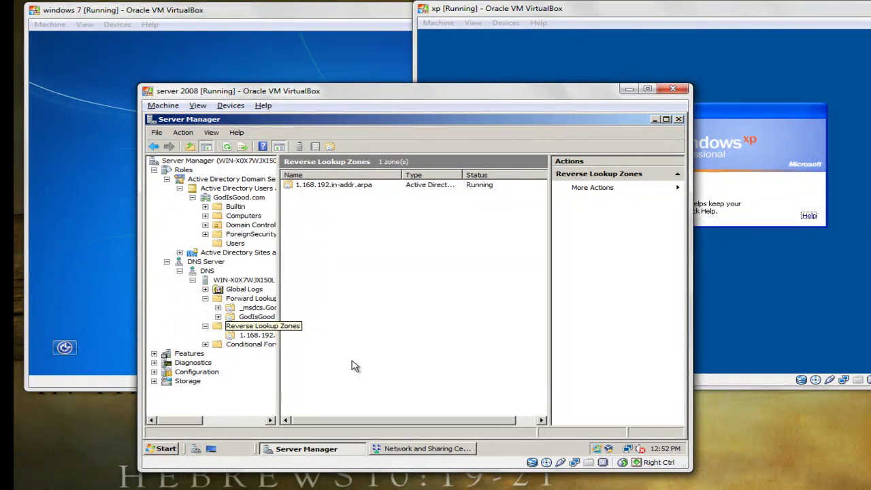
Step: Review the pointer records in the Reverse Lookup Zones
key("Right")
key("Down")
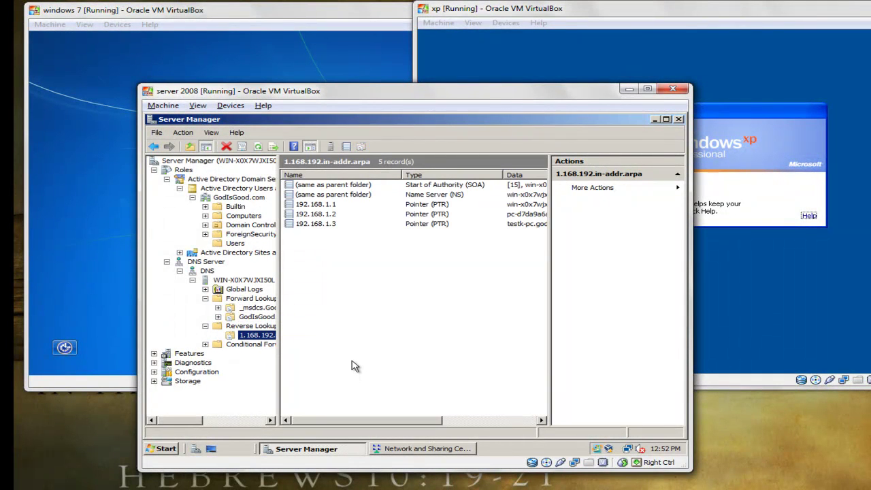
scroll(352, 366, "right", 5)
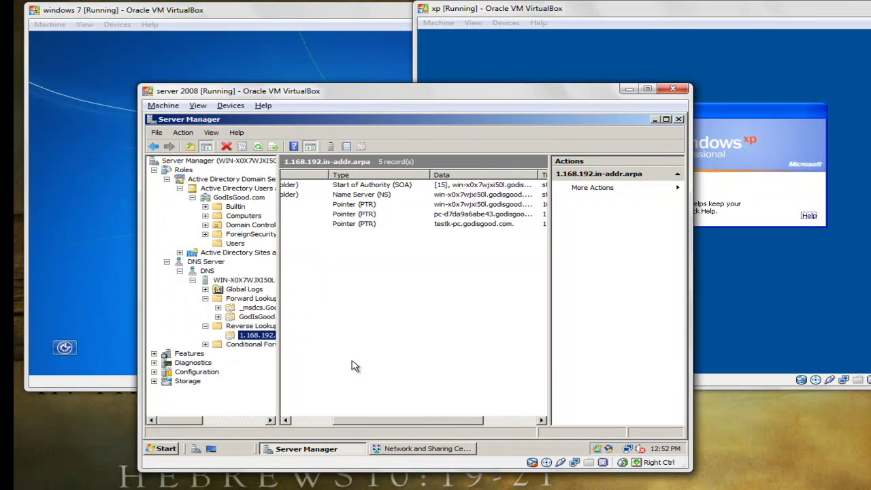
scroll(352, 366, "left", 5)
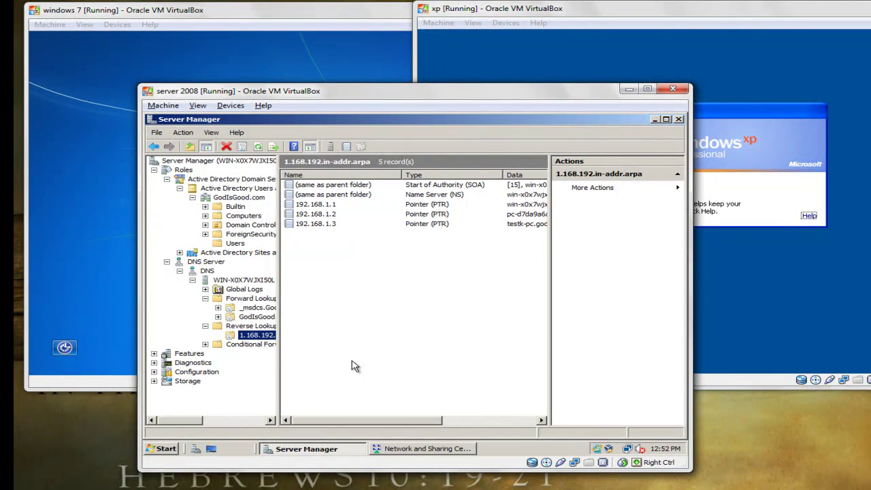
scroll(352, 367, "right", 5)
scroll(352, 367, "left", 5)
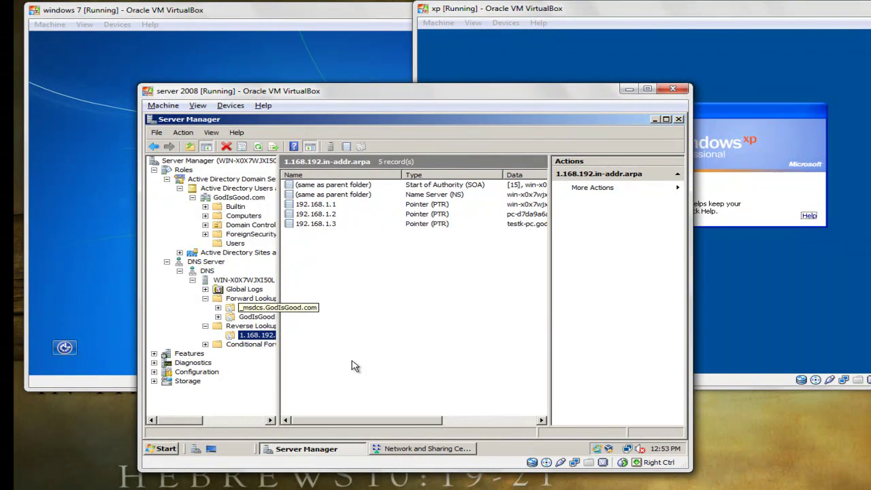
Step: Review the GodIsGood.com forward zone's Host (A) records, including testK-PC
double_click(256, 317)
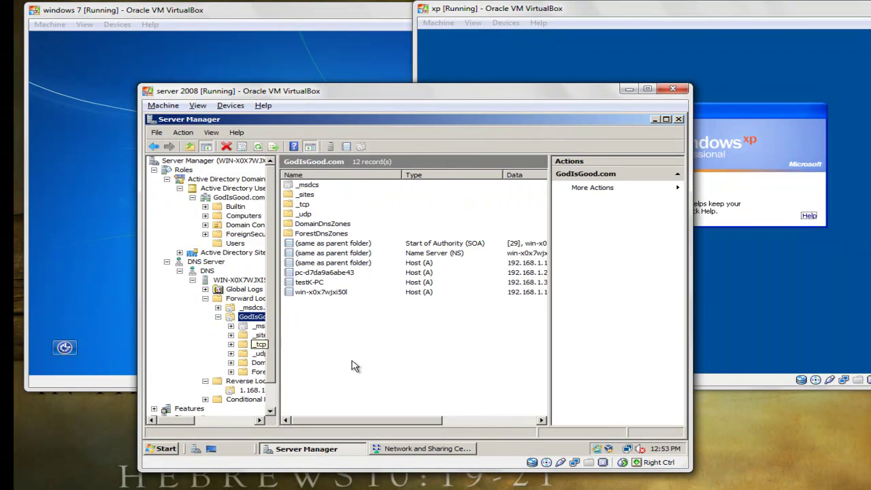
scroll(351, 367, "right", 5)
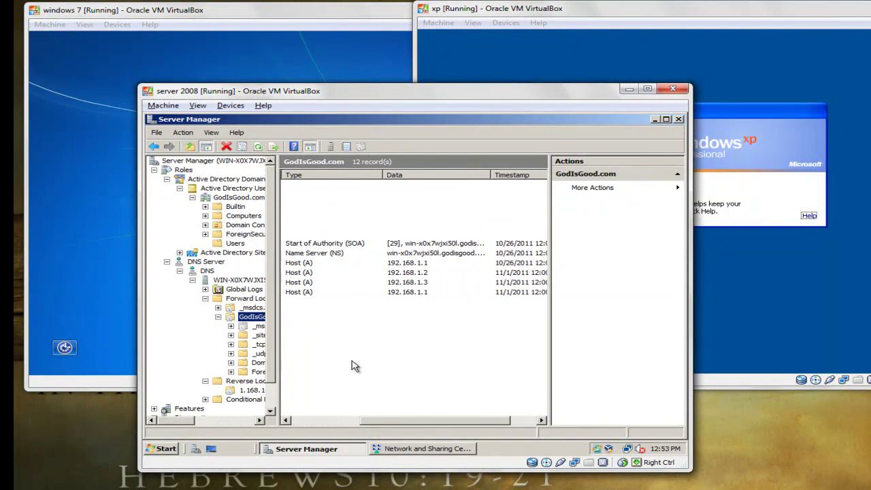
scroll(351, 366, "right", 3)
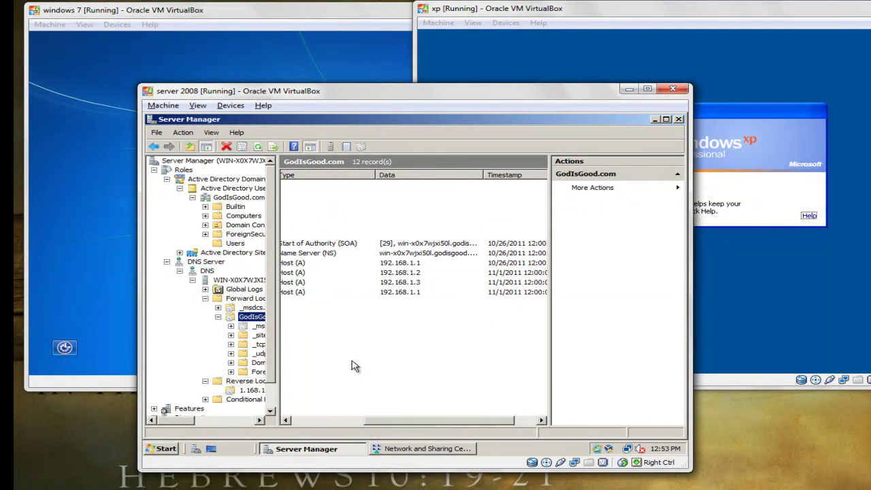
key("Down")
key("Down")
key("Down")
key("Up")
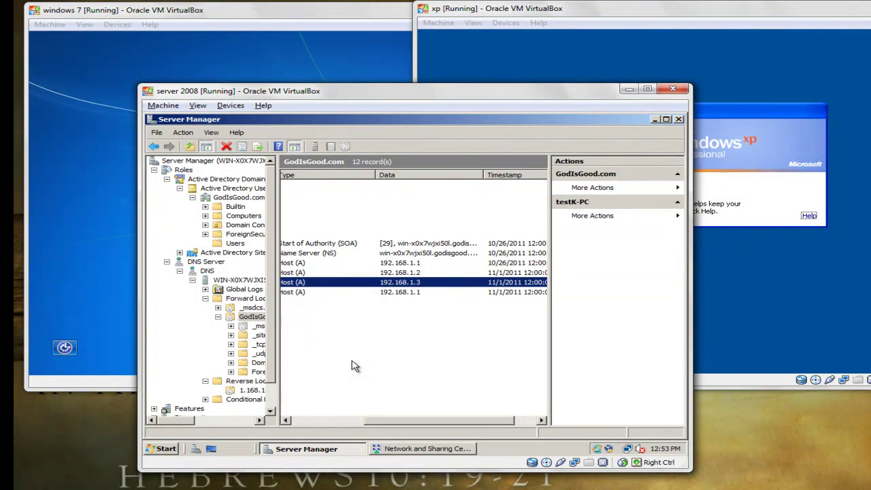
scroll(351, 367, "left", 3)
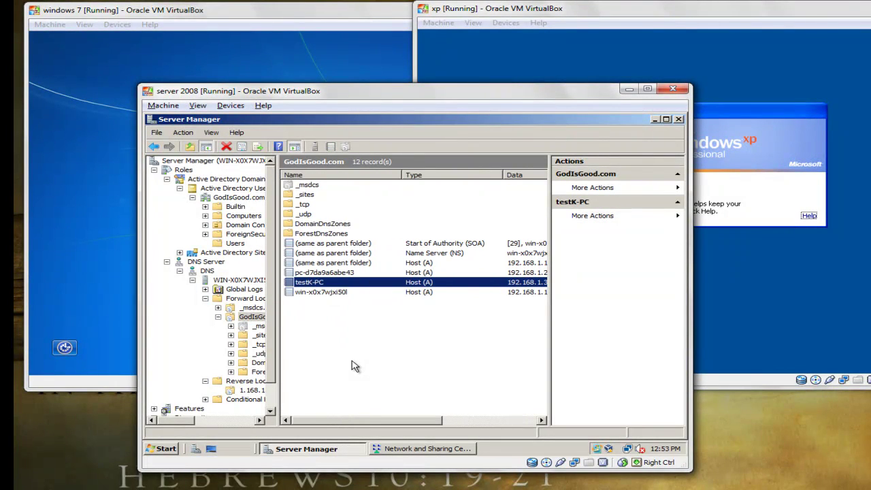
Step: Collapse the DNS tree back up to the Roles summary
key("BackSpace")
key("BackSpace")
key("BackSpace")
key("BackSpace")
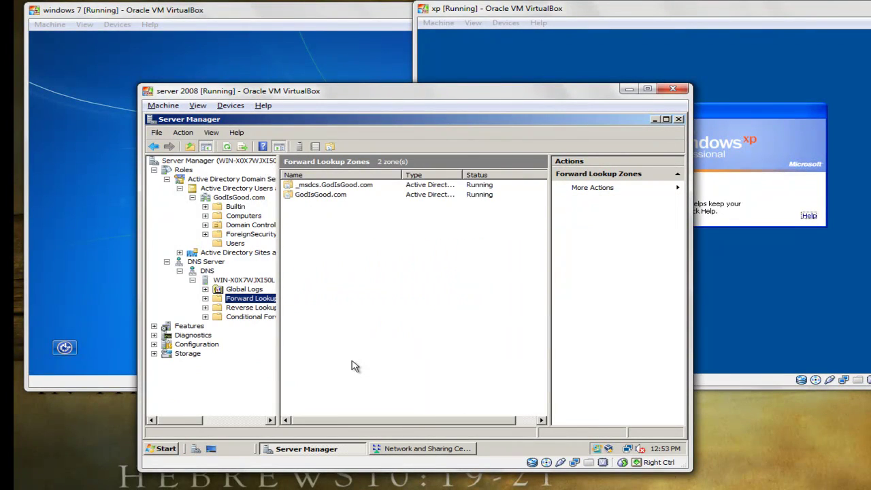
key("Left")
key("BackSpace")
key("Left")
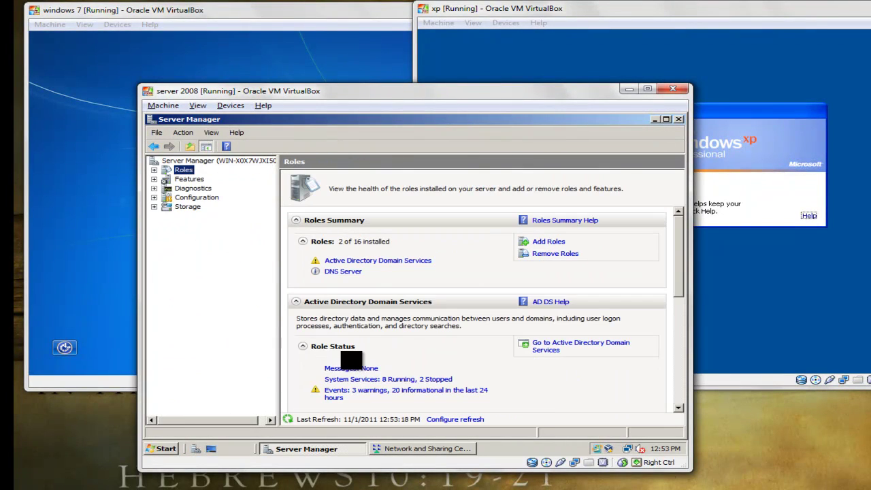
Step: On the Windows 7 VM, call up the logon screen and choose Other User
left_click(79, 214)
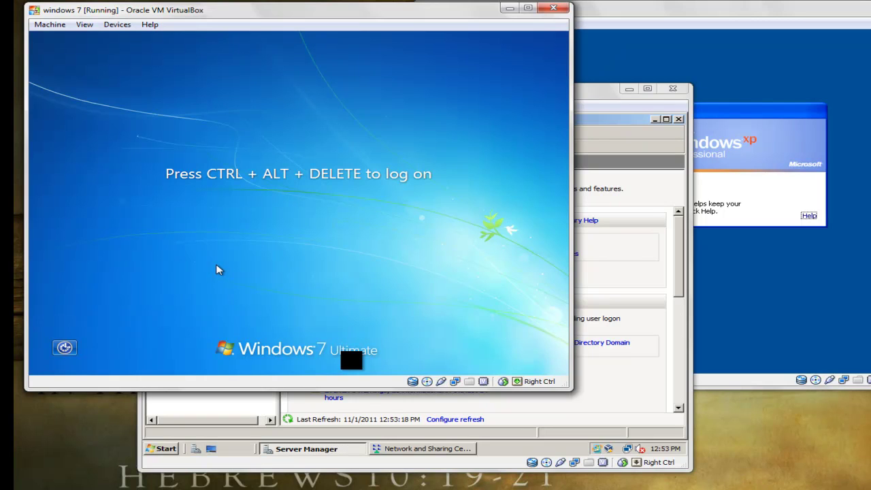
key("ctrl+Delete")
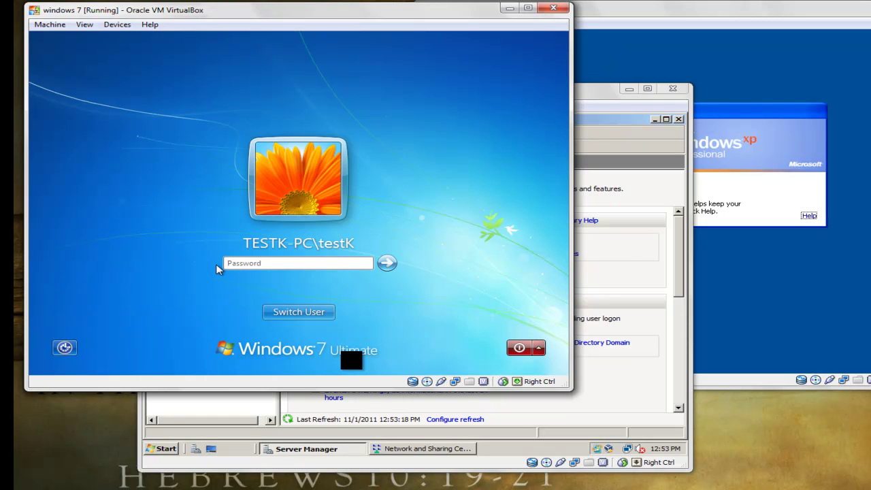
left_click(296, 311)
left_click(239, 245)
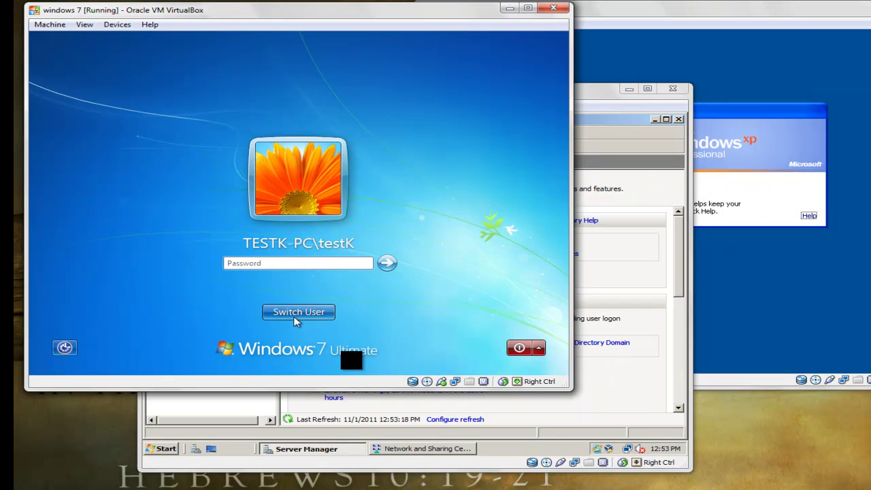
left_click(295, 318)
left_click(361, 230)
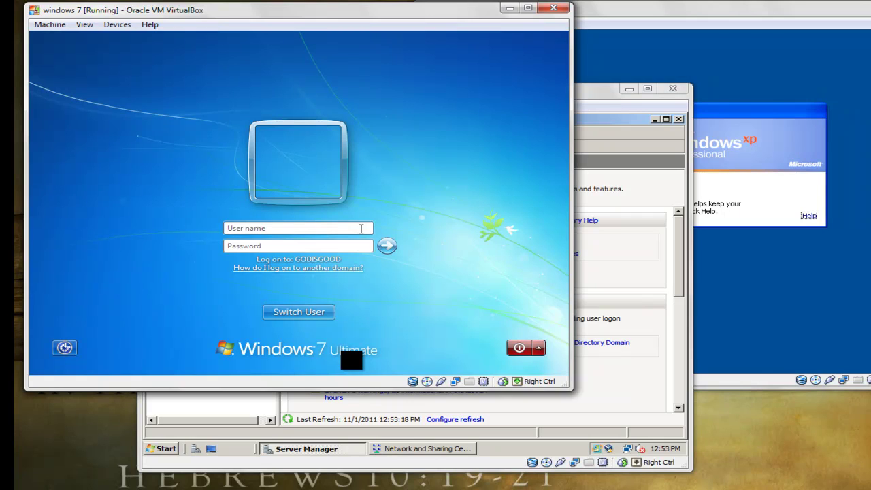
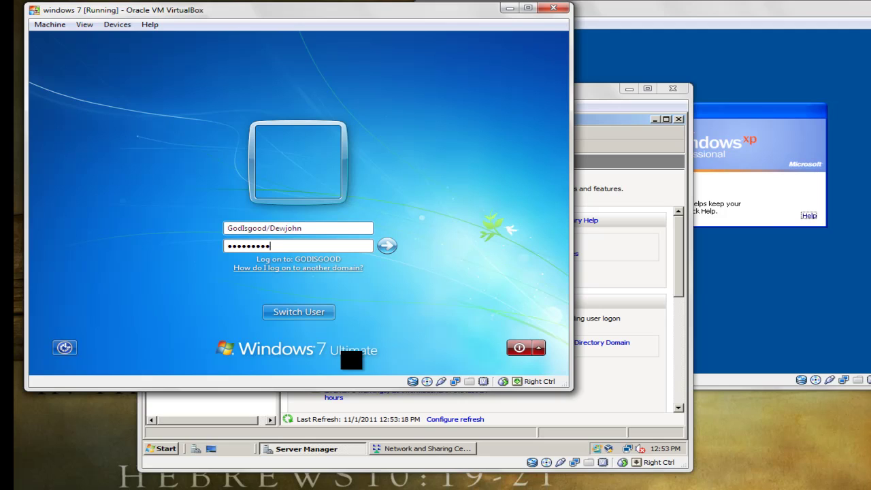
Step: Enter the GodIsGood domain user name and password and submit the logon
key("Return")
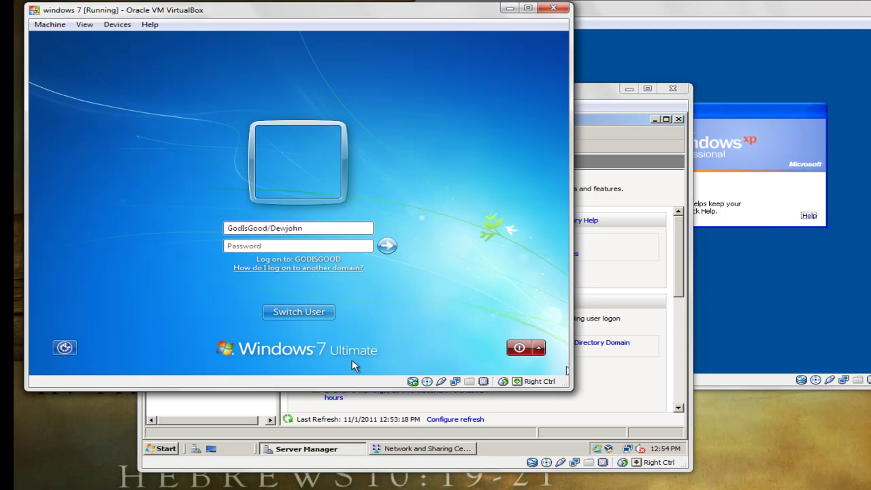
Step: Correct the domain user name, re-enter the password, and log on again
left_click(354, 366)
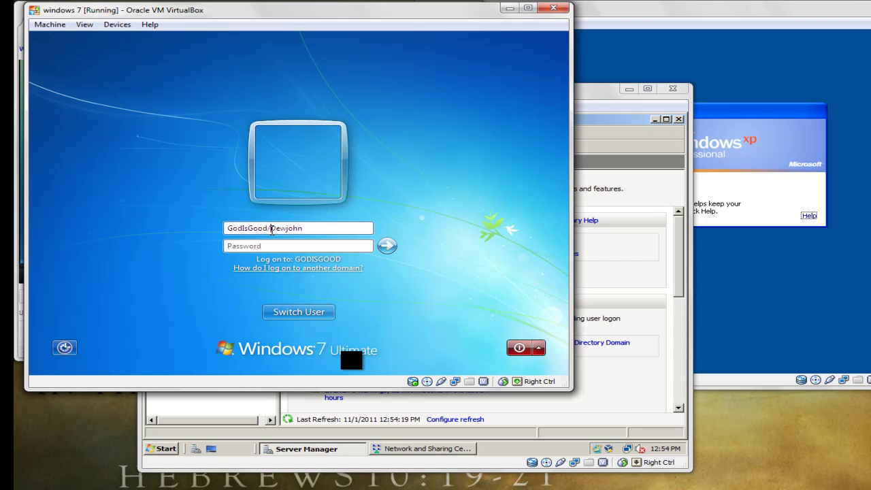
left_click(266, 243)
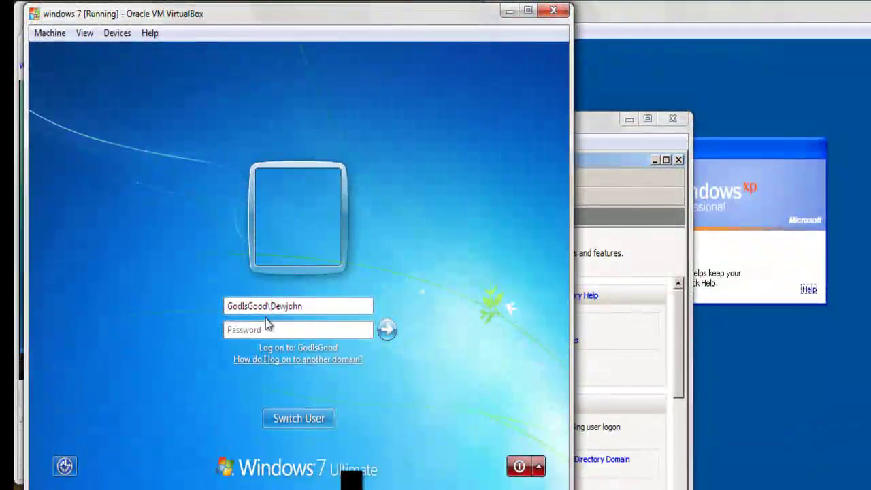
left_click(313, 329)
type("••••••••••")
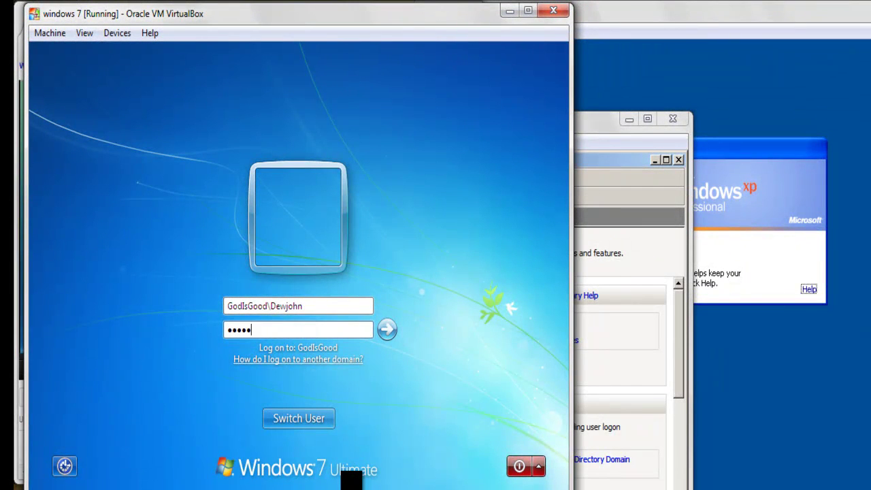
key("Return")
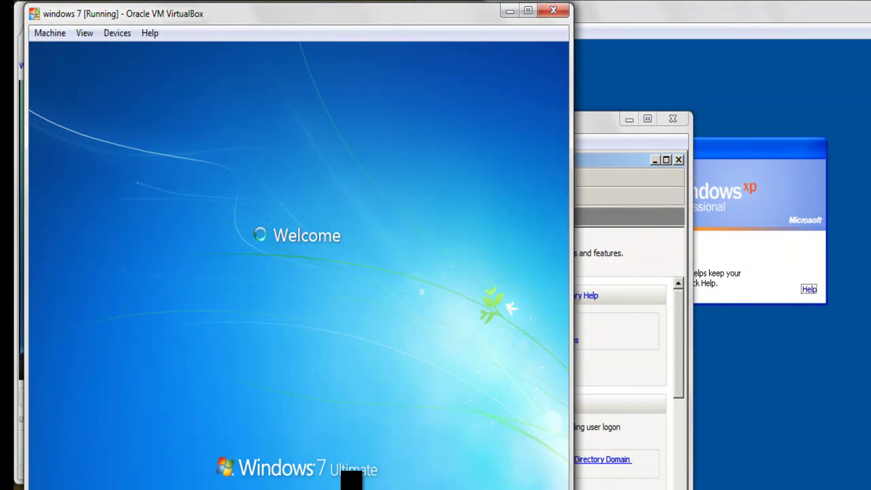
left_click(773, 429)
Step: Open the XP logon dialog with Ctrl+Alt+Delete and select GODISGOOD as the logon domain
key("ctrl+alt+Delete")
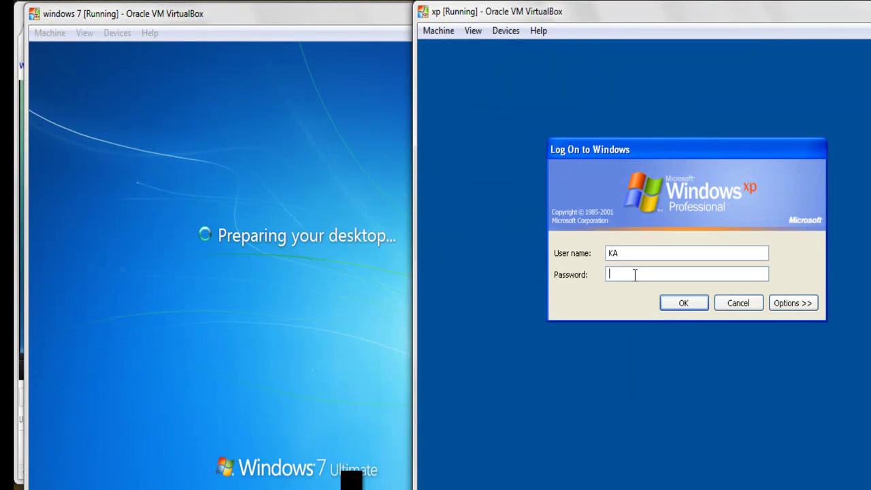
key("Escape")
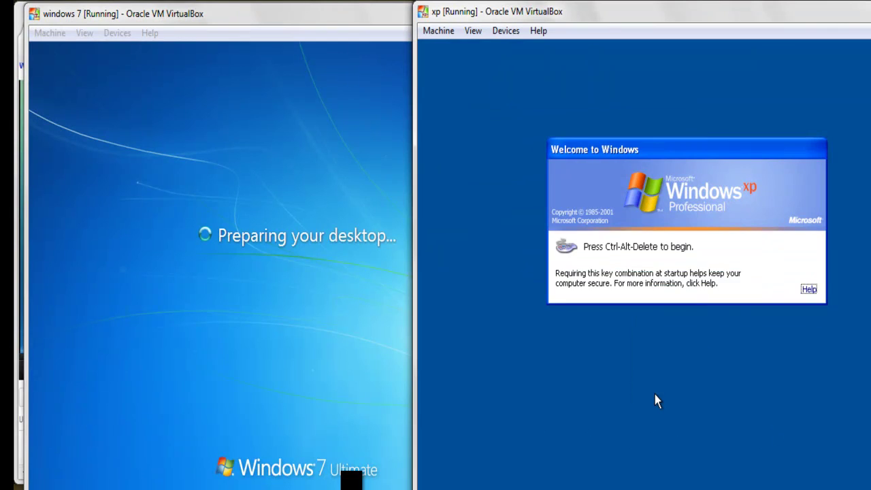
key("ctrl+alt+Delete")
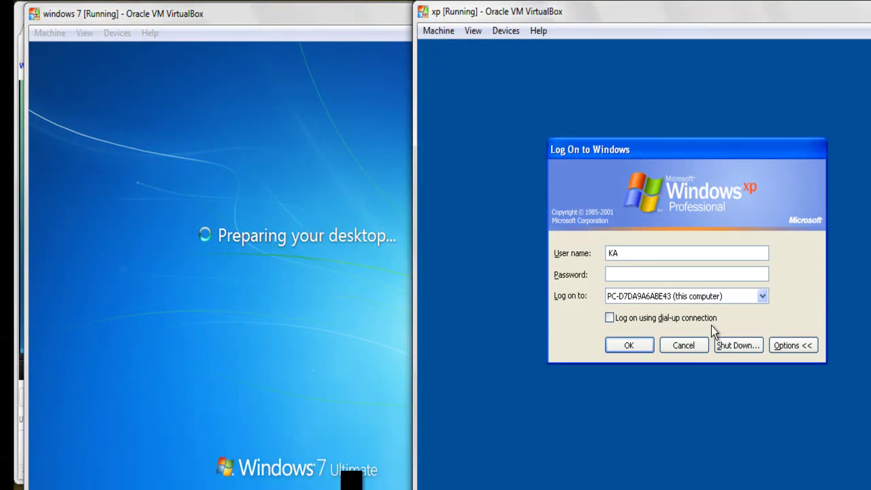
left_click(704, 299)
left_click(699, 309)
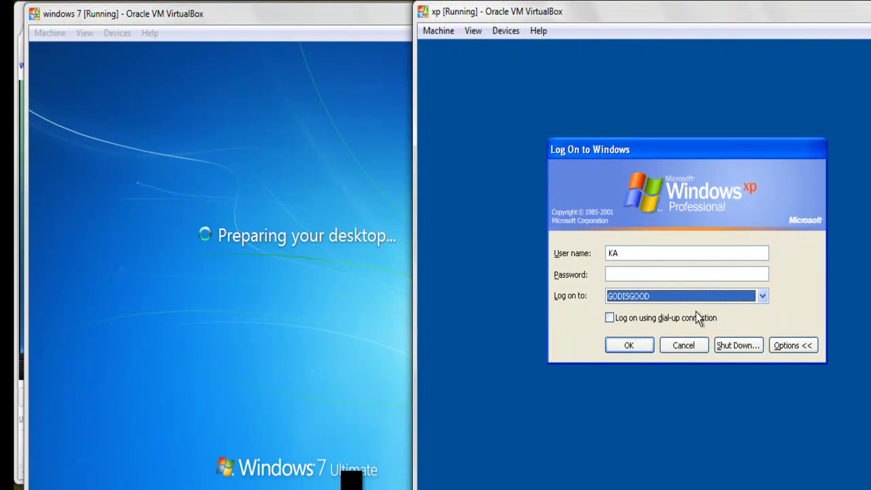
left_click(790, 345)
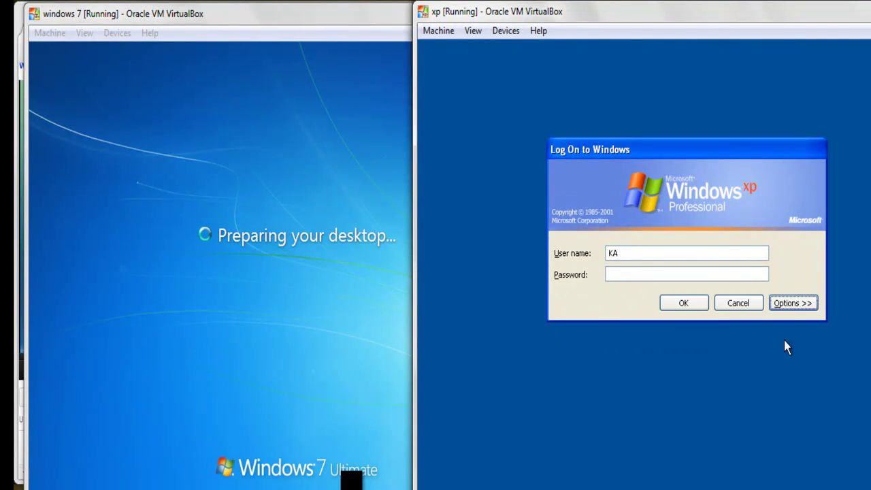
left_click(784, 304)
left_click(703, 295)
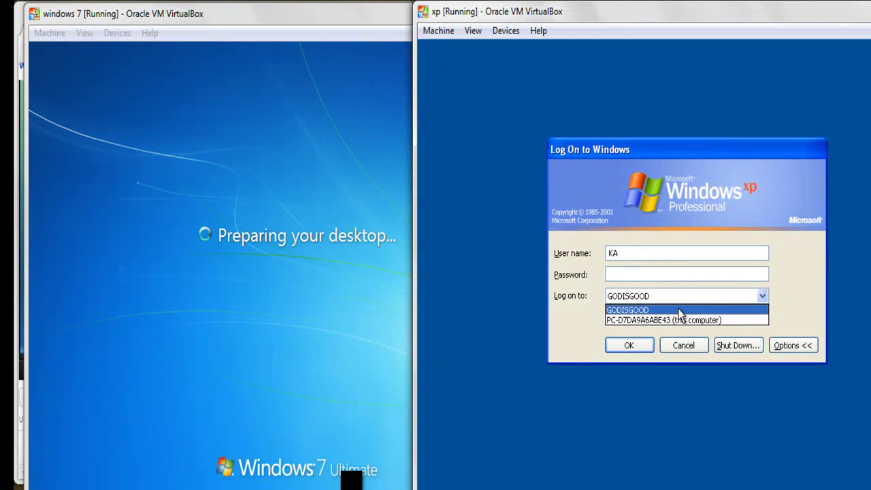
left_click(679, 313)
Step: Enter the domain user's name and password and log on to XP
left_click_drag(652, 253, 587, 243)
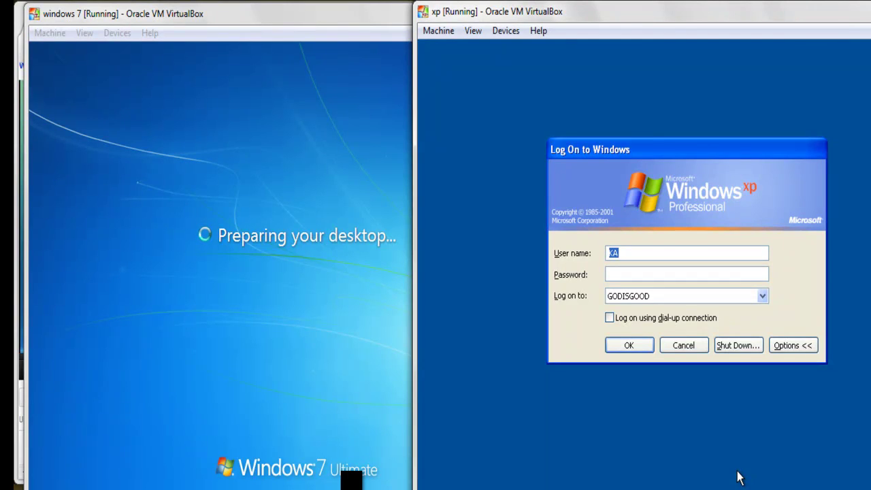
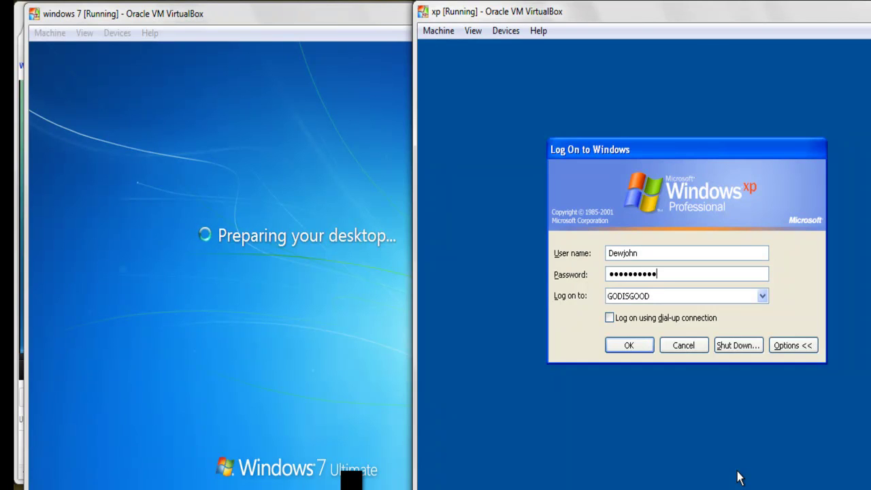
key("Return")
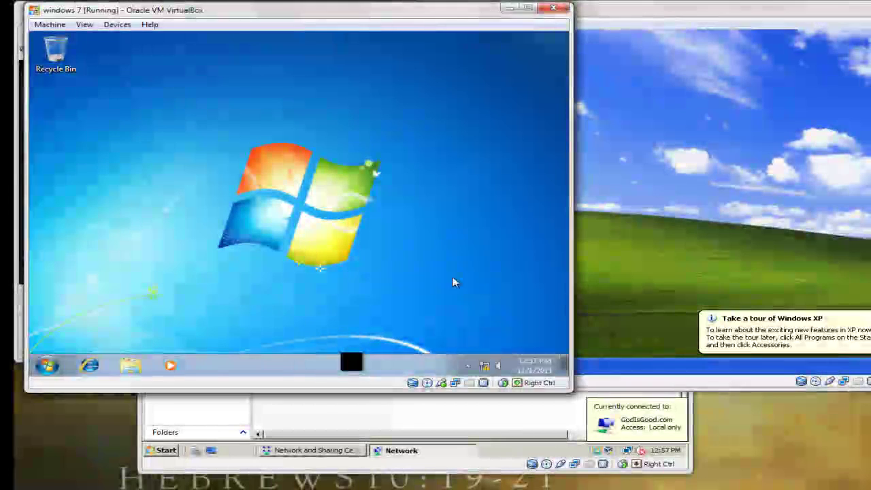
Step: Arrange the XP and Windows 7 guest windows, alternating which one is in front
left_click(640, 254)
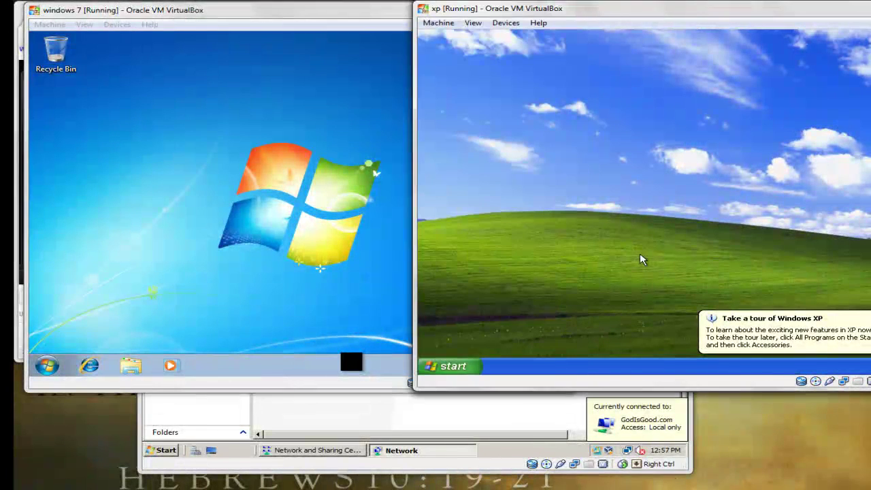
left_click(325, 233)
left_click(639, 232)
left_click(279, 230)
left_click(587, 229)
left_click(258, 239)
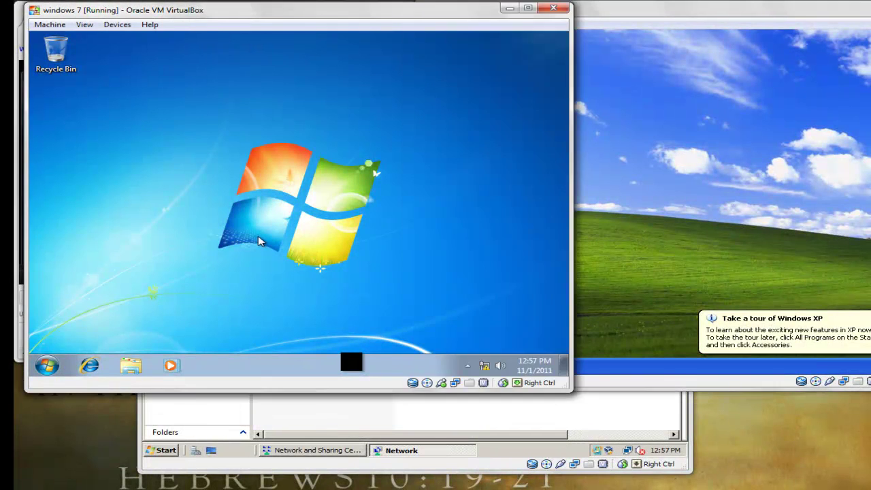
left_click(686, 213)
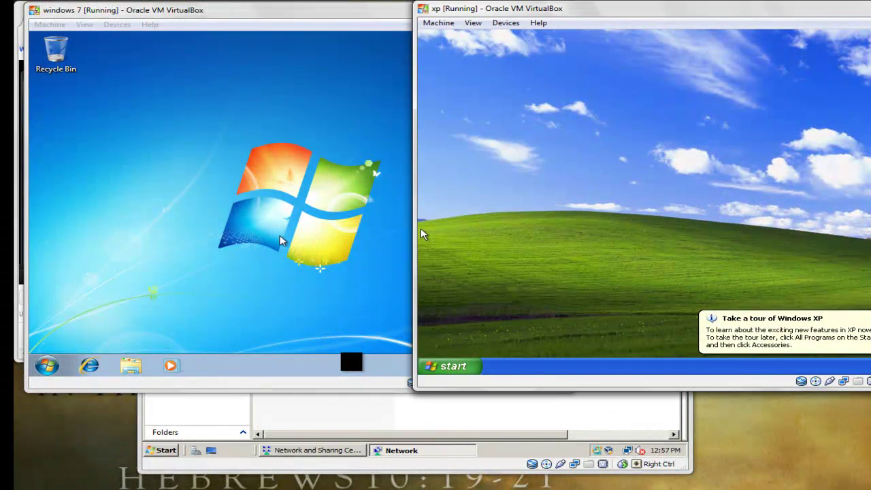
left_click(279, 235)
left_click(595, 195)
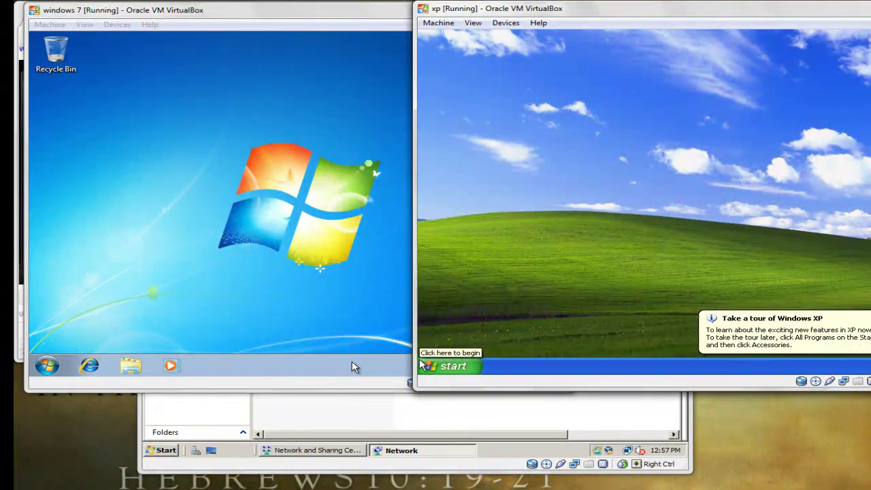
Step: On Server 2008, step through the Network list's two GODISGOOD computers, PC-D7DA9A6ABE43 and WIN-X0X7WJXI50L
key("alt+Tab")
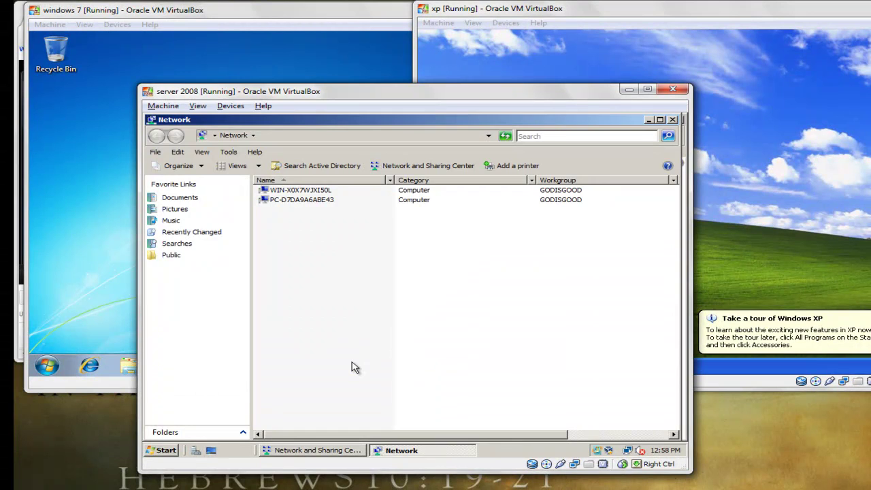
key("alt+Tab")
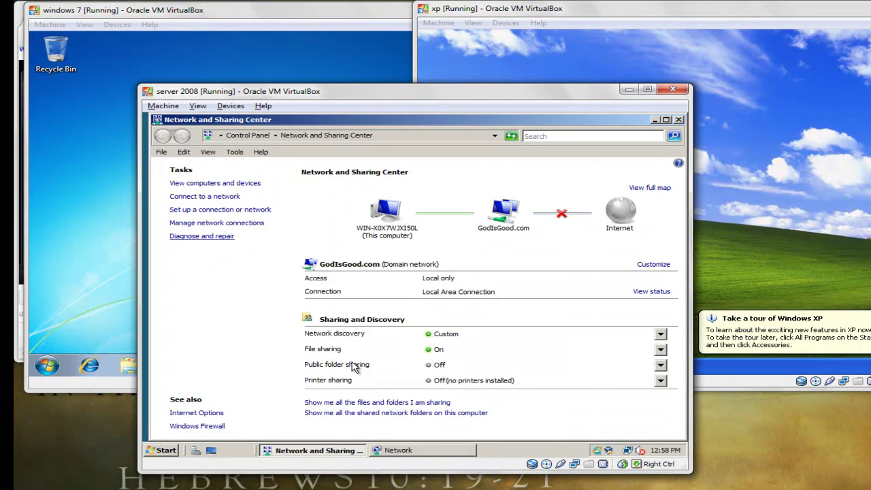
key("alt+Tab")
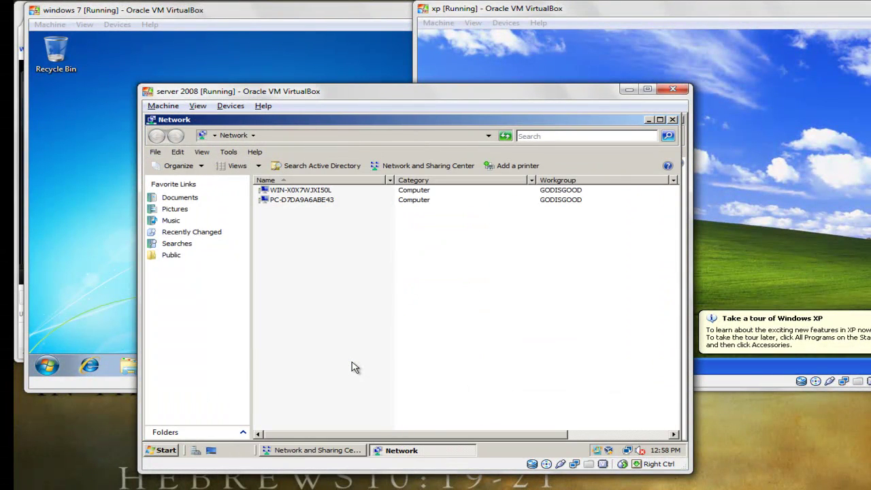
key("Down")
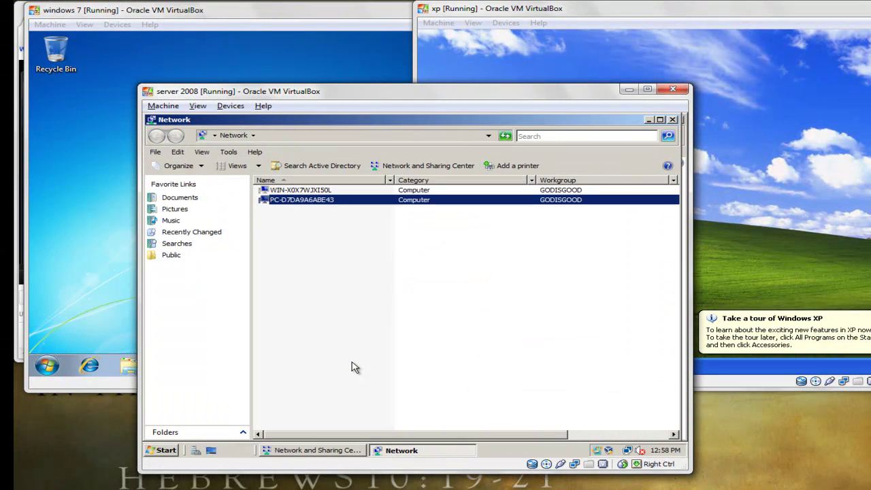
key("Up")
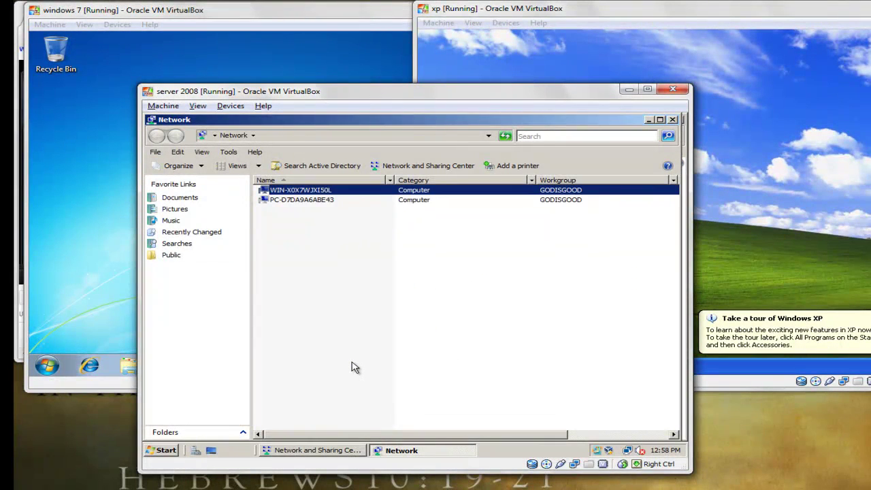
key("Down")
key("Up")
Step: In Windows 7's advanced sharing settings, turn on network discovery for the domain profile and save
left_click(93, 260)
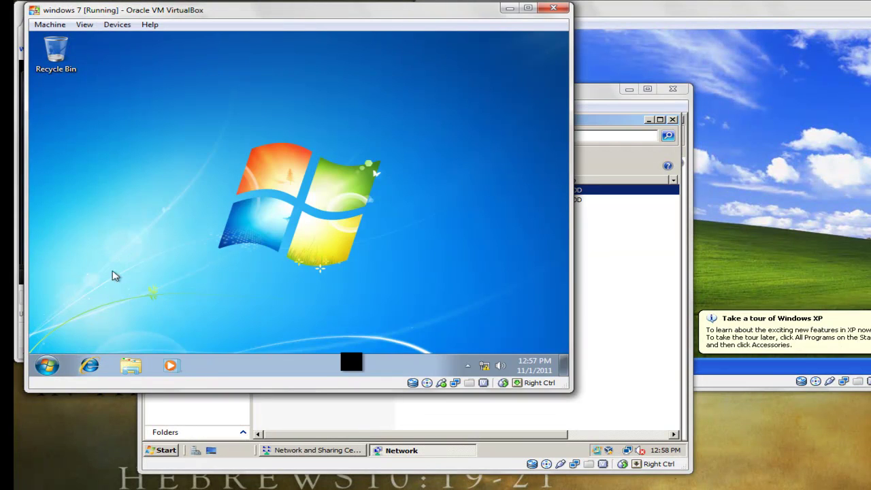
left_click(47, 366)
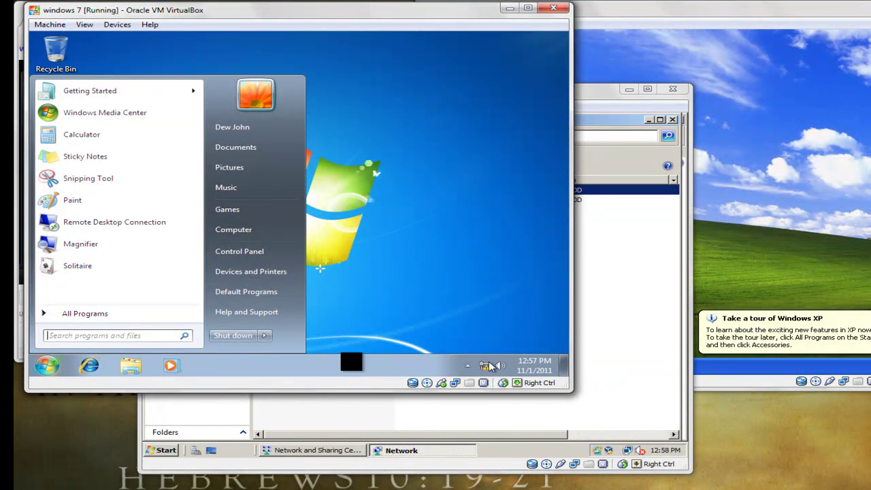
left_click(489, 367)
right_click(486, 366)
left_click(469, 361)
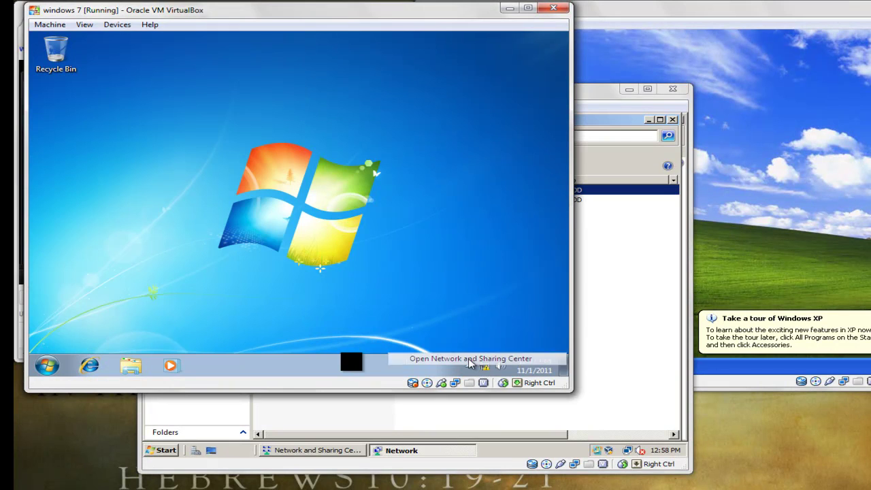
left_click(469, 360)
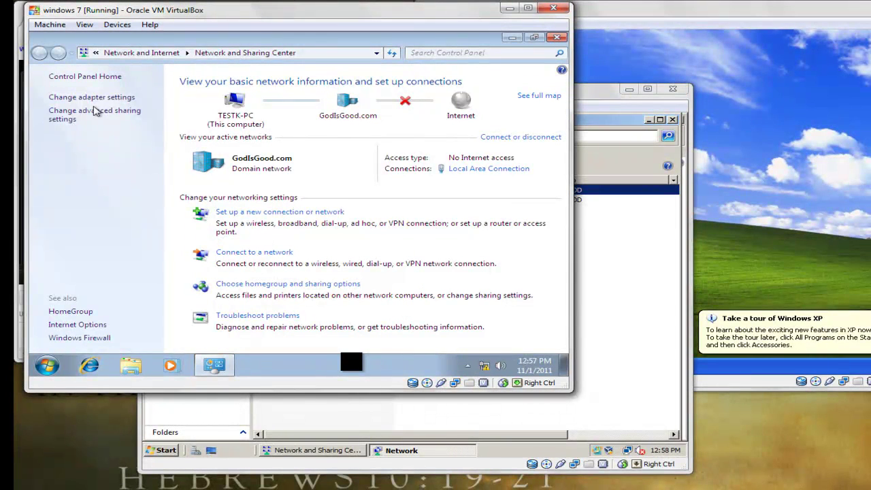
left_click(95, 120)
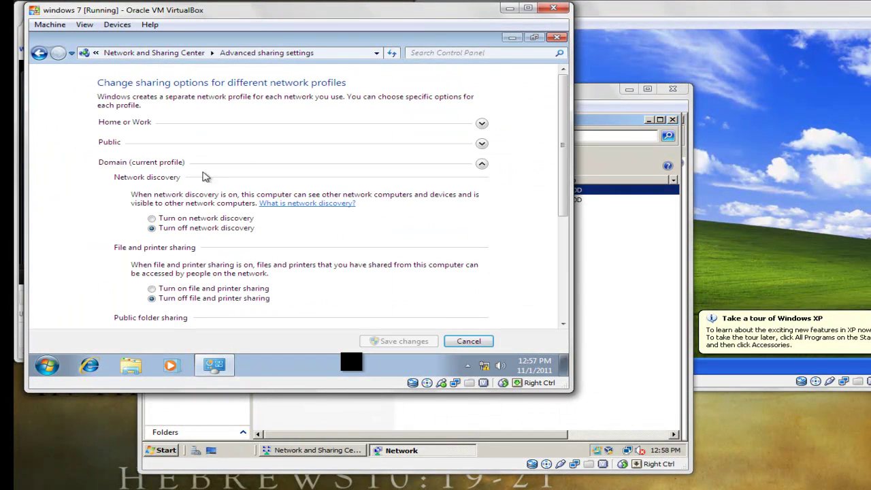
left_click(196, 219)
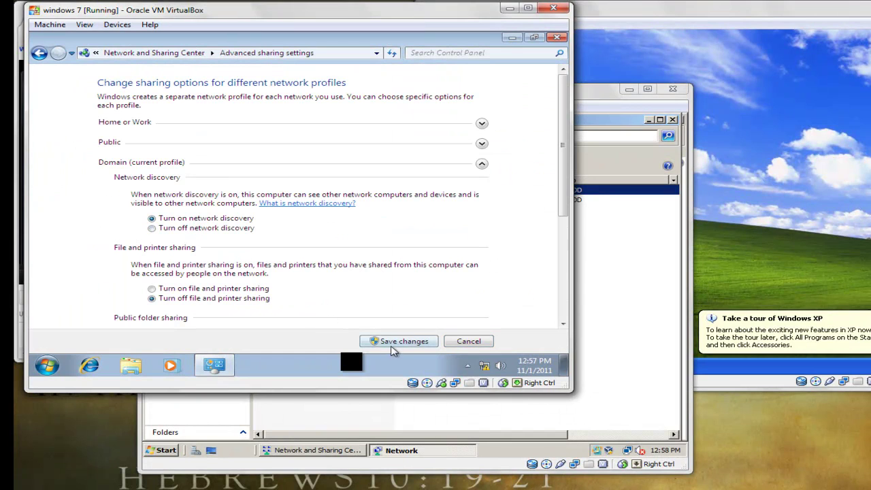
left_click(386, 343)
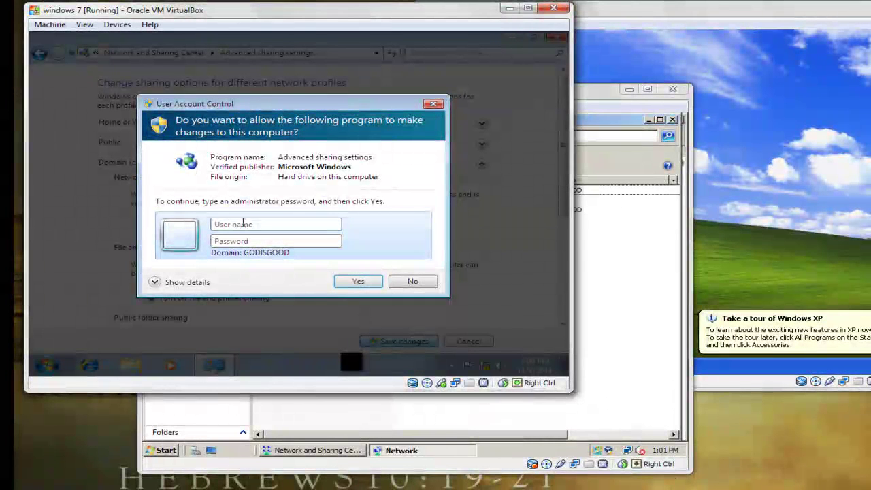
Step: Approve the change with the Administrator account's password, then close the Network and Sharing Center
left_click(244, 224)
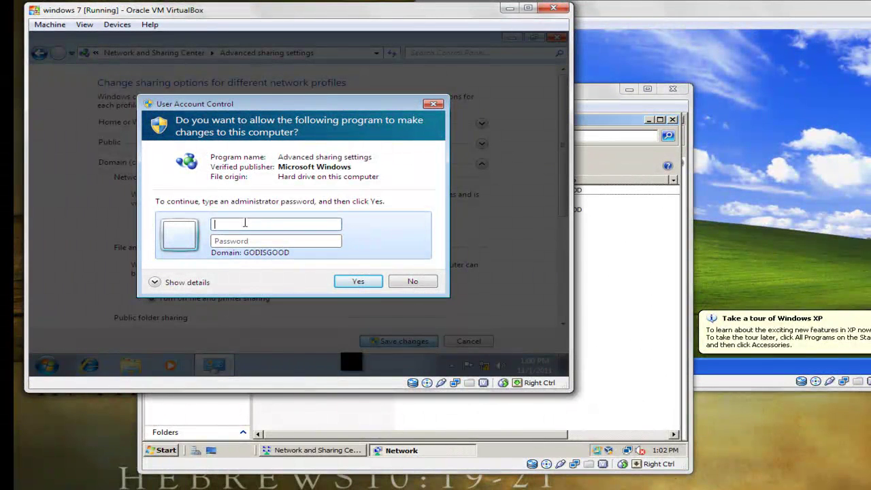
key("Tab")
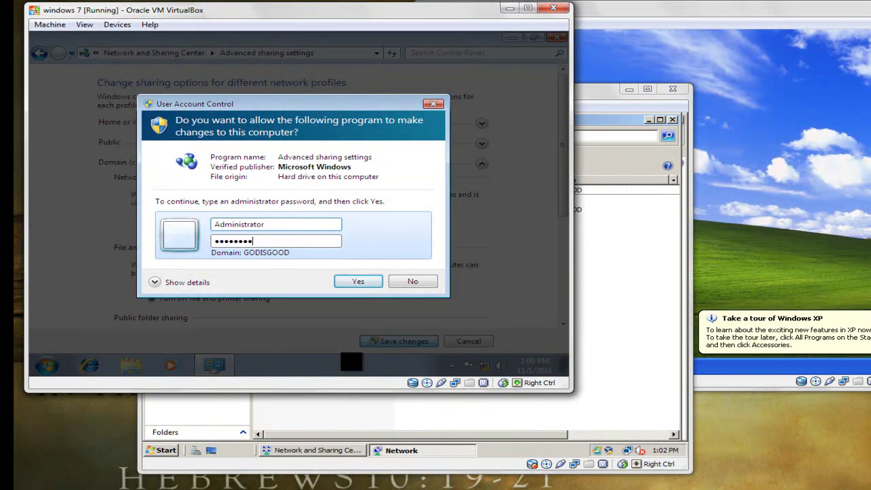
left_click(344, 281)
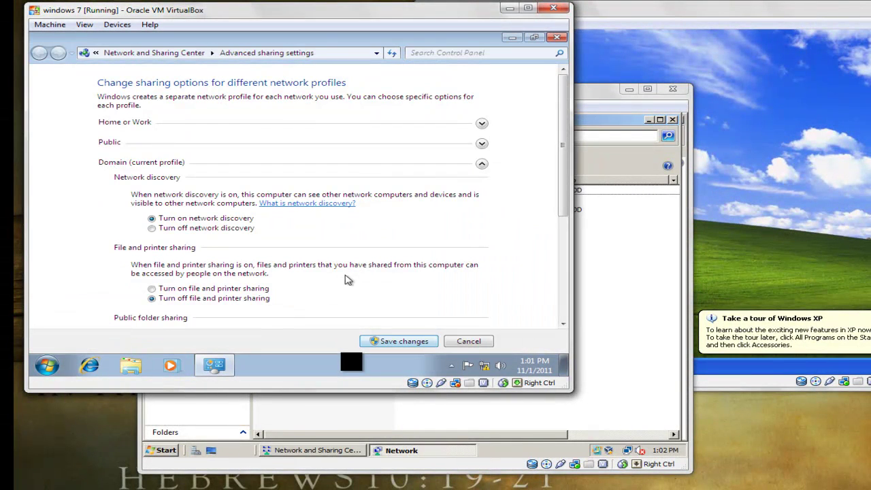
left_click(558, 37)
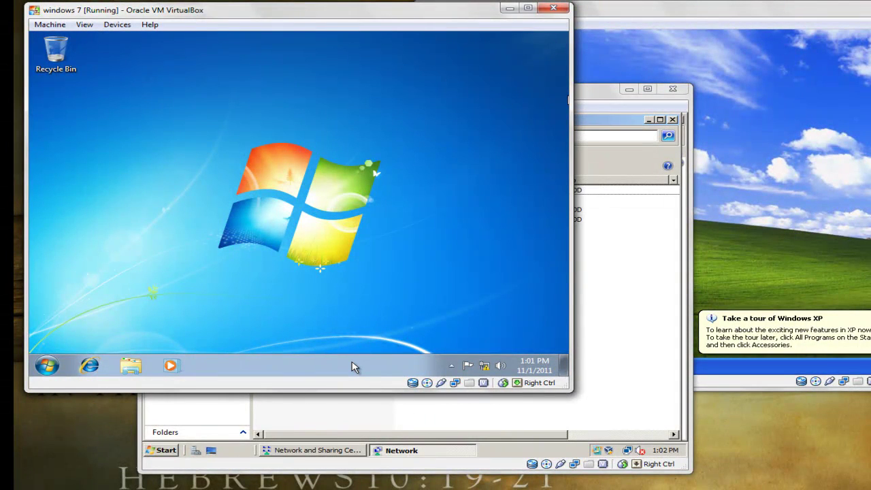
Step: In Server 2008's Network list, select TESTK-PC and check each computer's GodIsGood.com network location
key("alt+Tab")
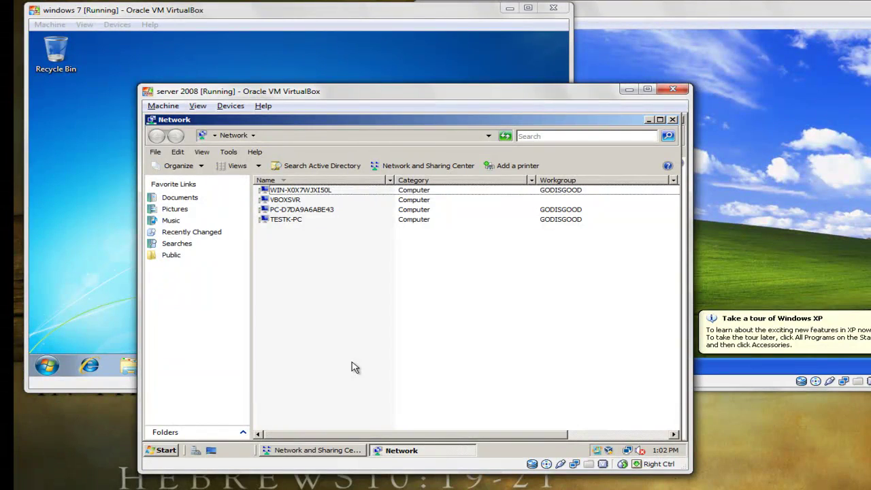
key("End")
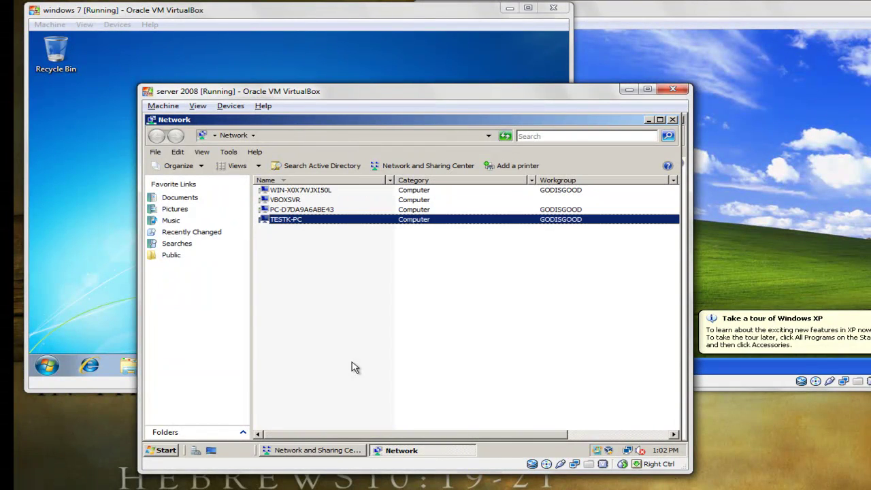
key("Right")
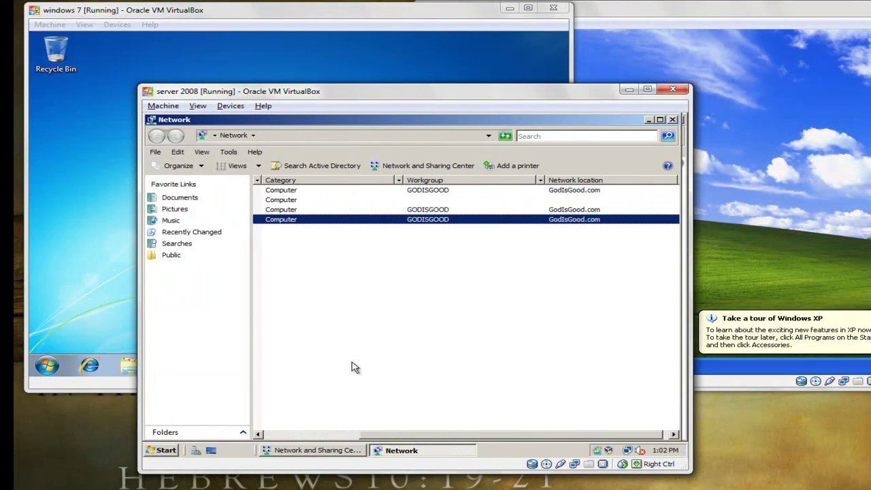
key("Left")
key("Right")
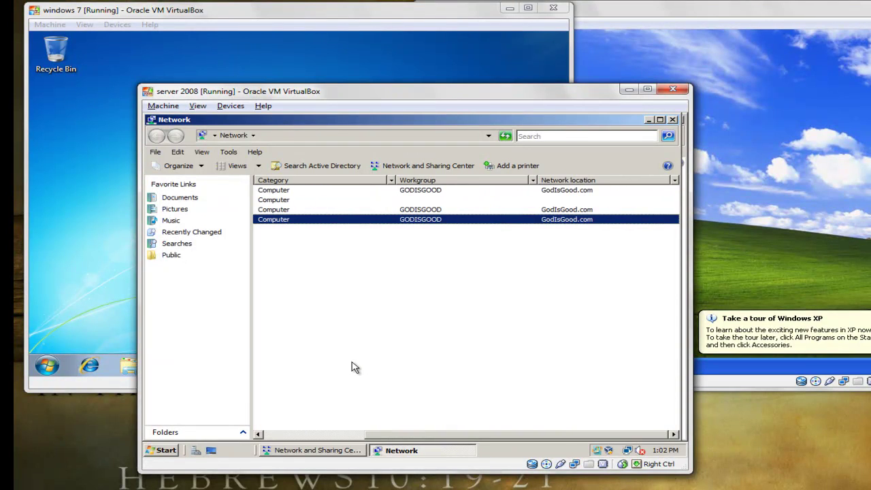
key("Left")
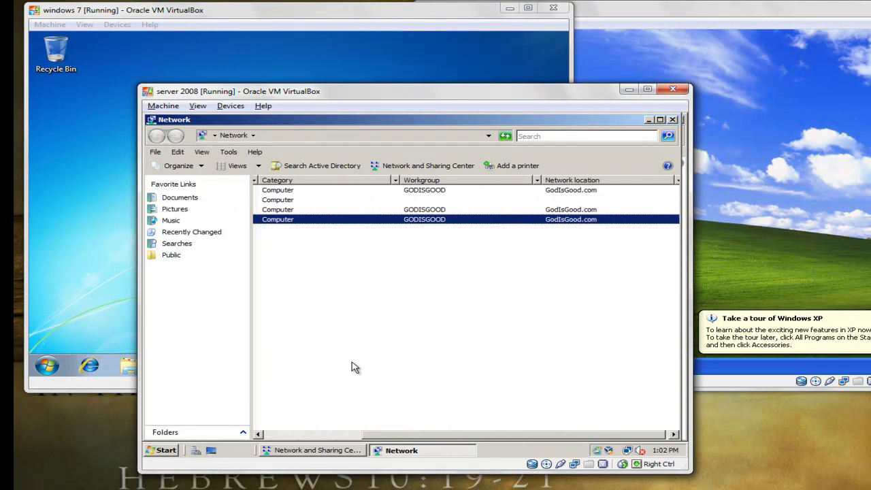
key("Up")
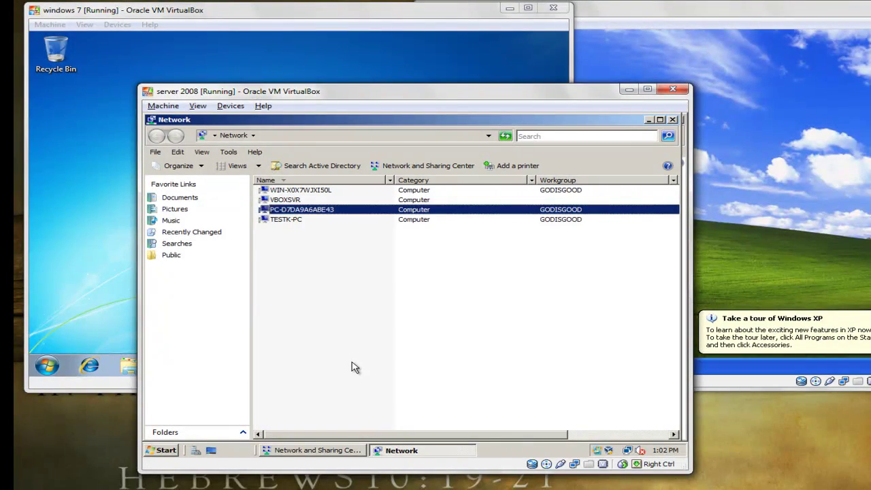
key("Down")
key("Up")
key("Down")
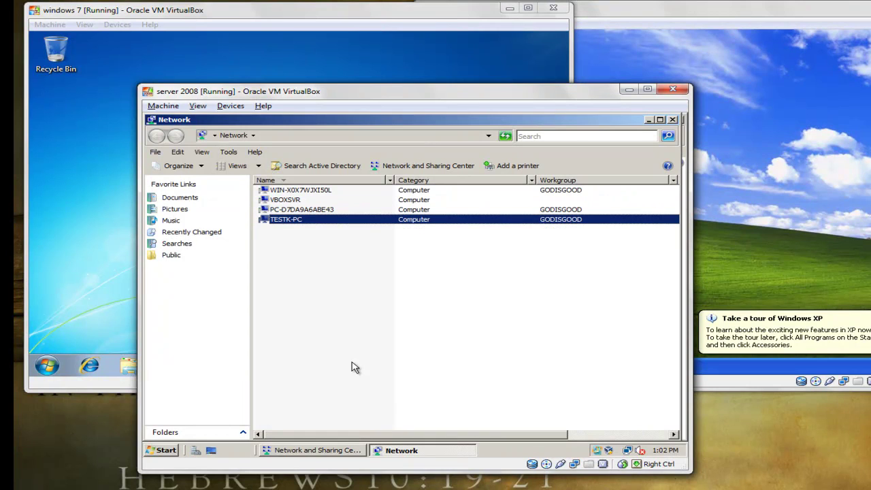
key("Home")
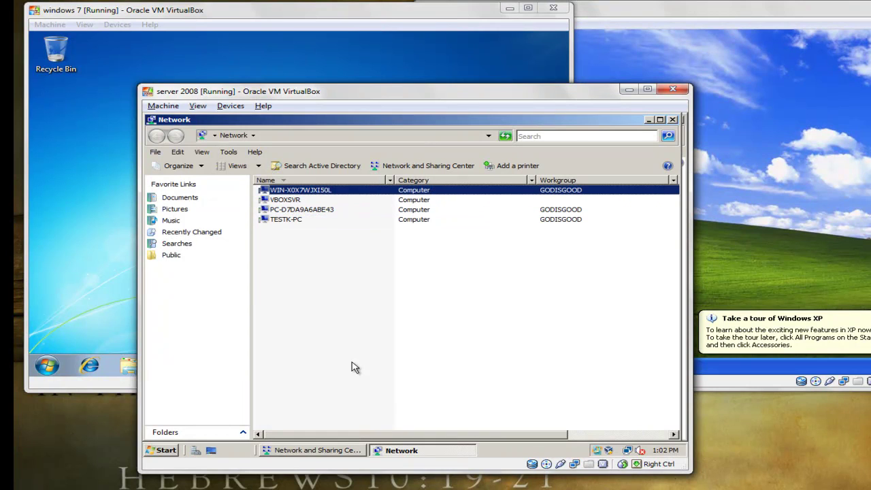